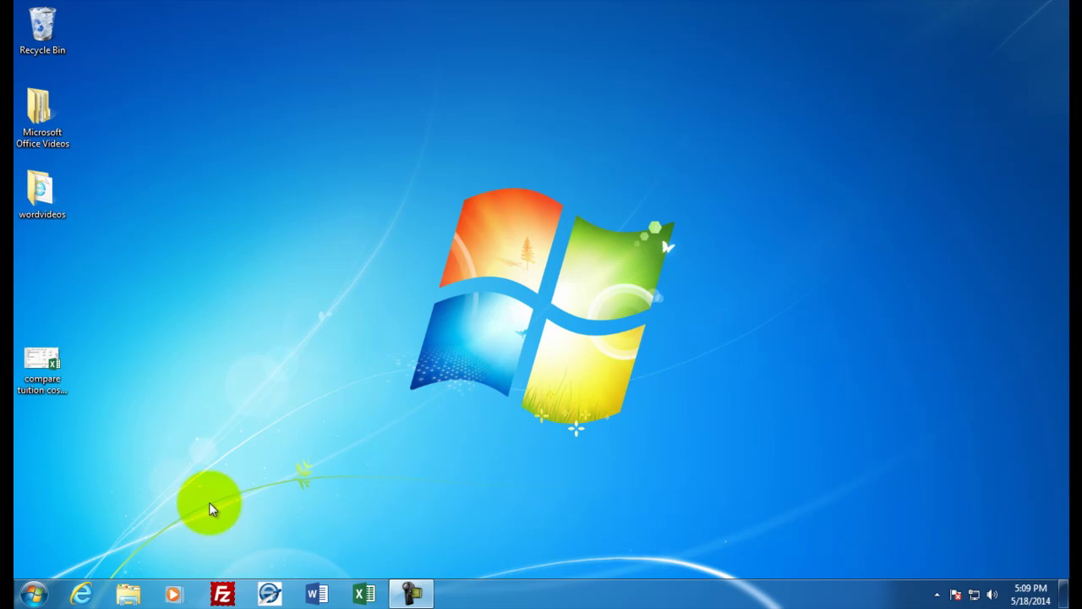
- Launch Word 2013 from Start > All Programs > Microsoft Office 2013
{"action": "left_click", "coordinate": [24, 596]}
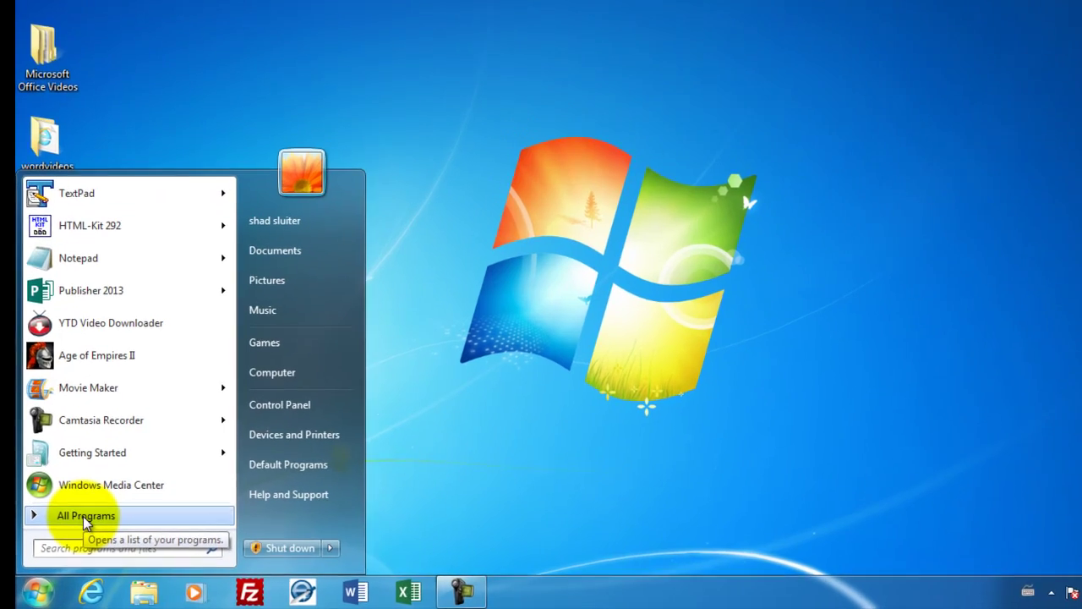
{"action": "left_click", "coordinate": [76, 526]}
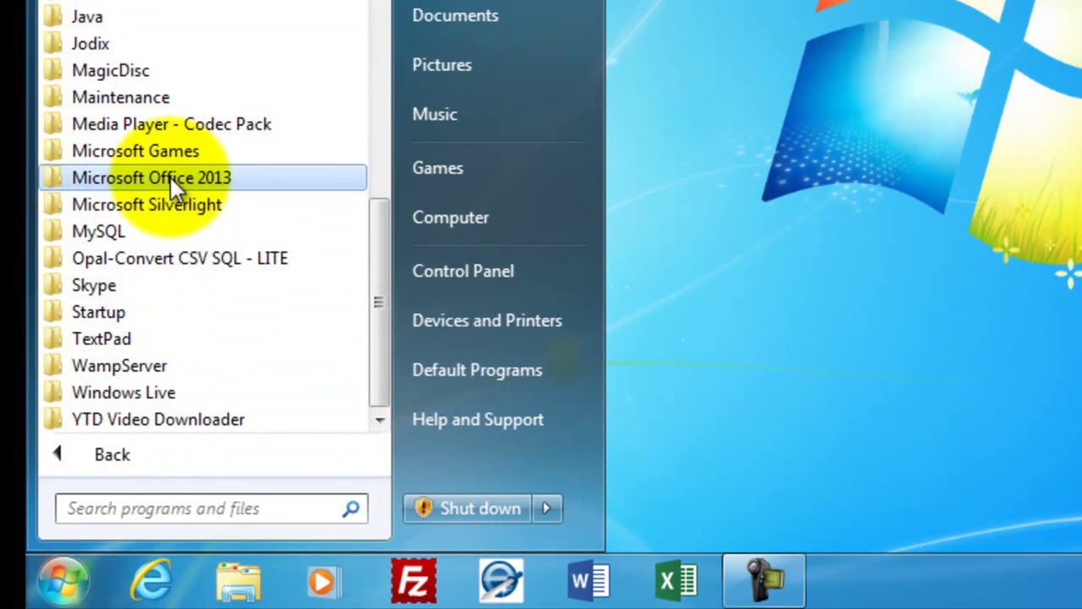
{"action": "left_click", "coordinate": [169, 176]}
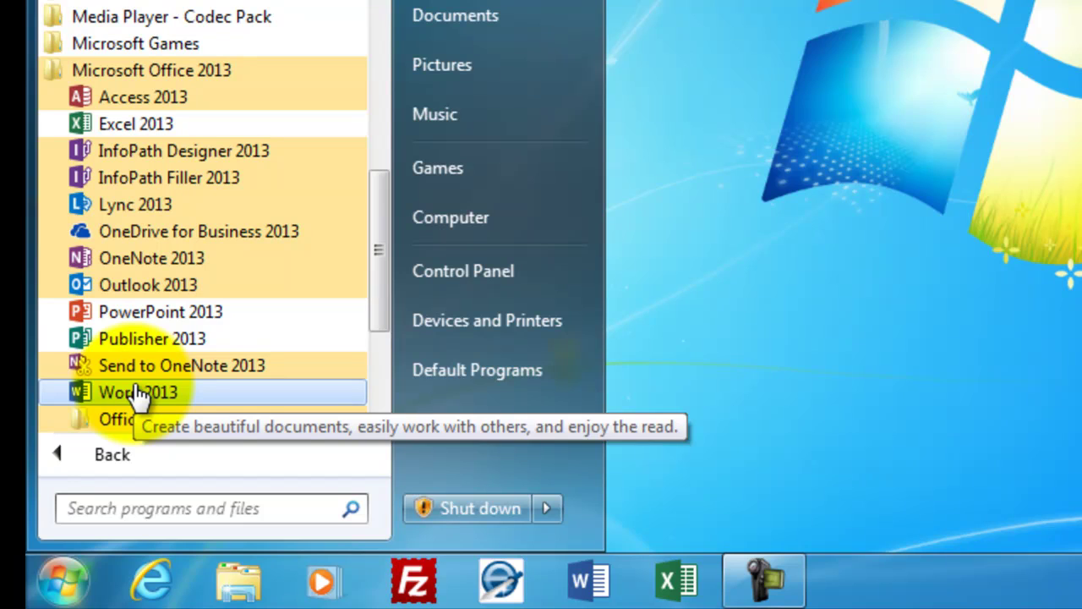
{"action": "left_click", "coordinate": [138, 394]}
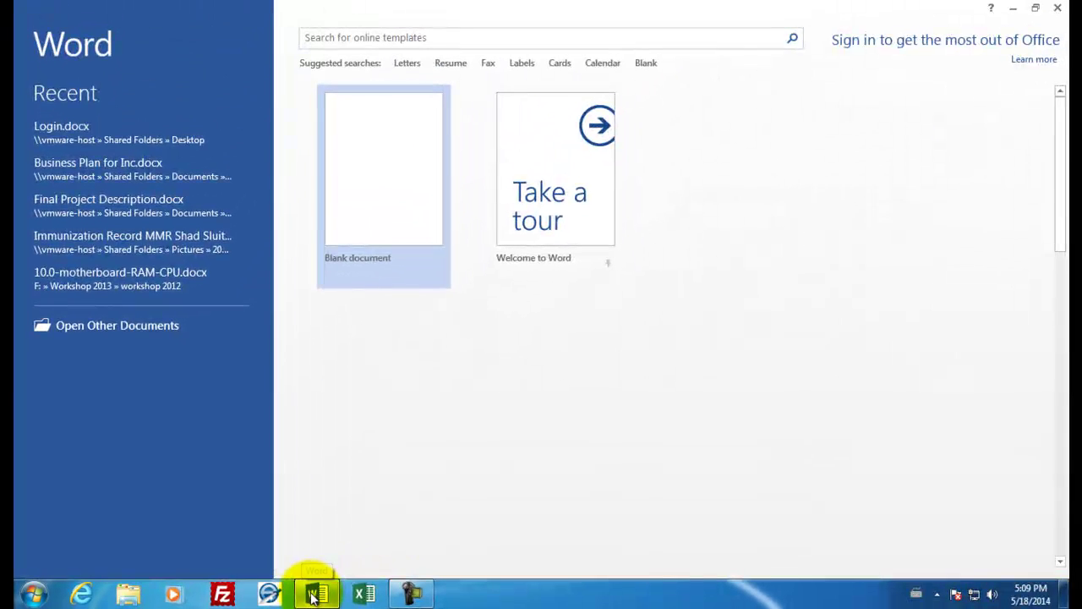
{"action": "mouse_move", "coordinate": [314, 596]}
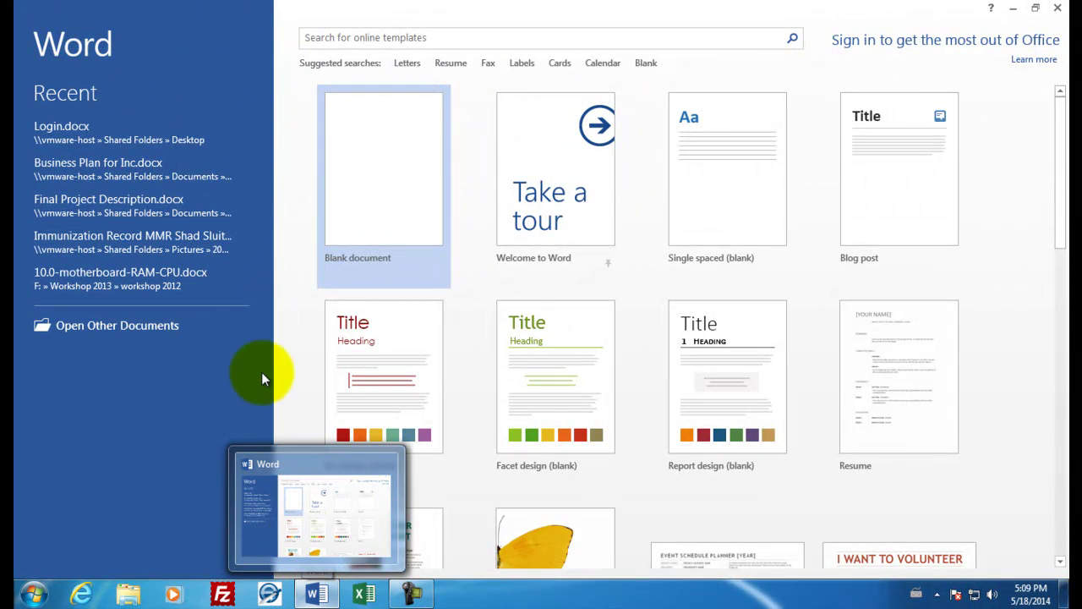
- Create a blank document titled 'Business Plan for Crystal Pools Inc.'
{"action": "left_click", "coordinate": [360, 184]}
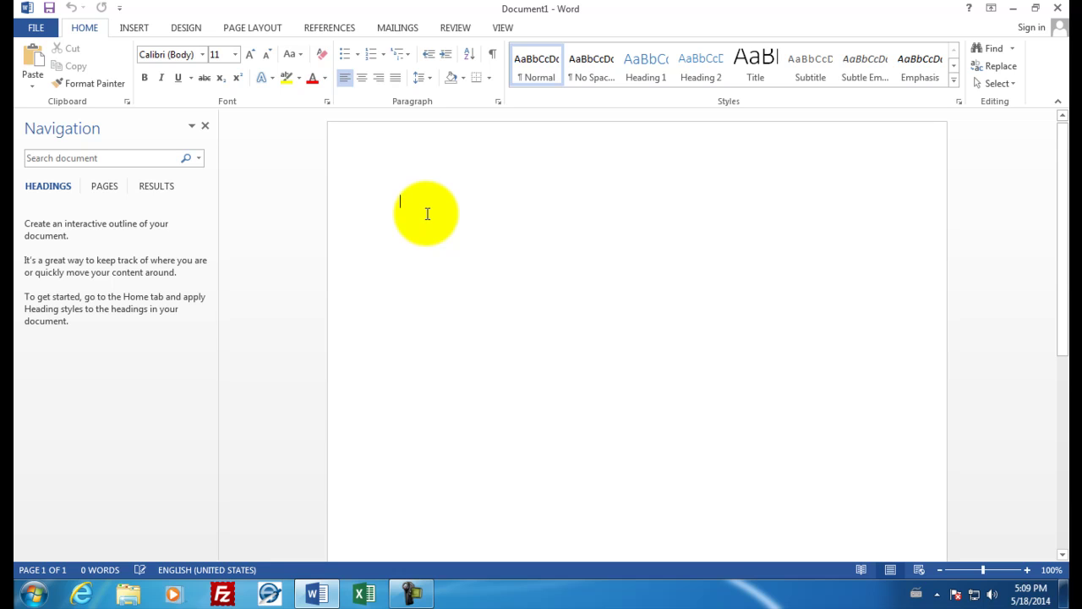
{"action": "type", "text": "Busine"}
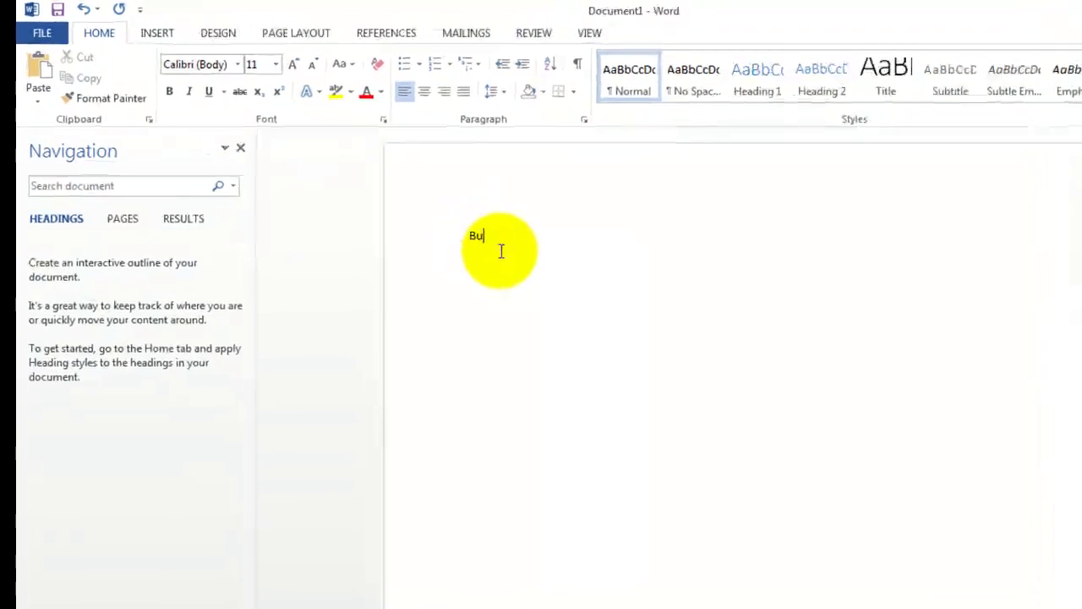
{"action": "type", "text": "ss Plan for "}
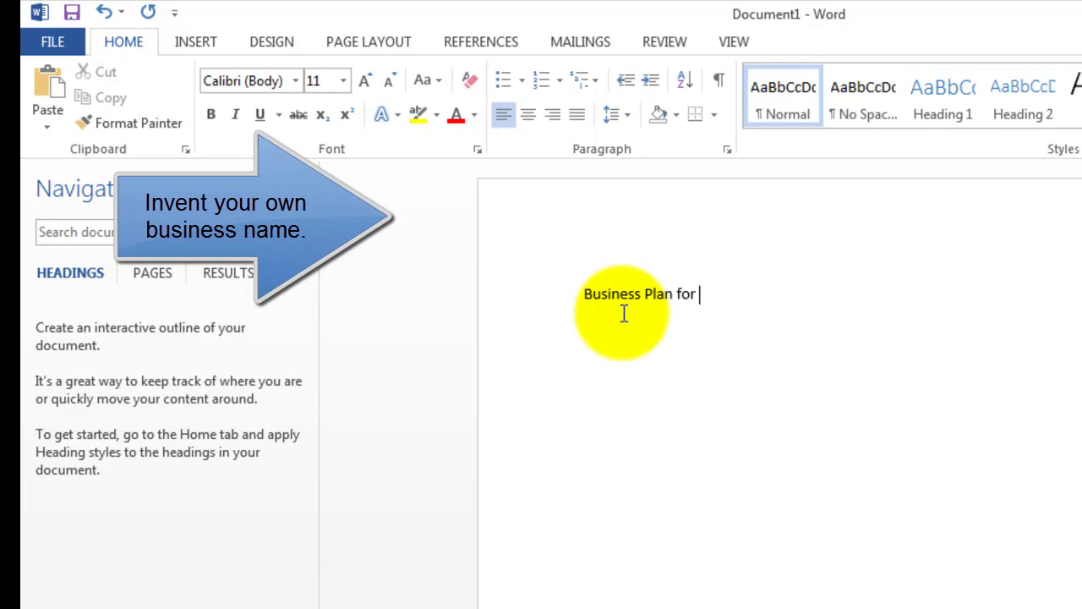
{"action": "type", "text": "Crystal P"}
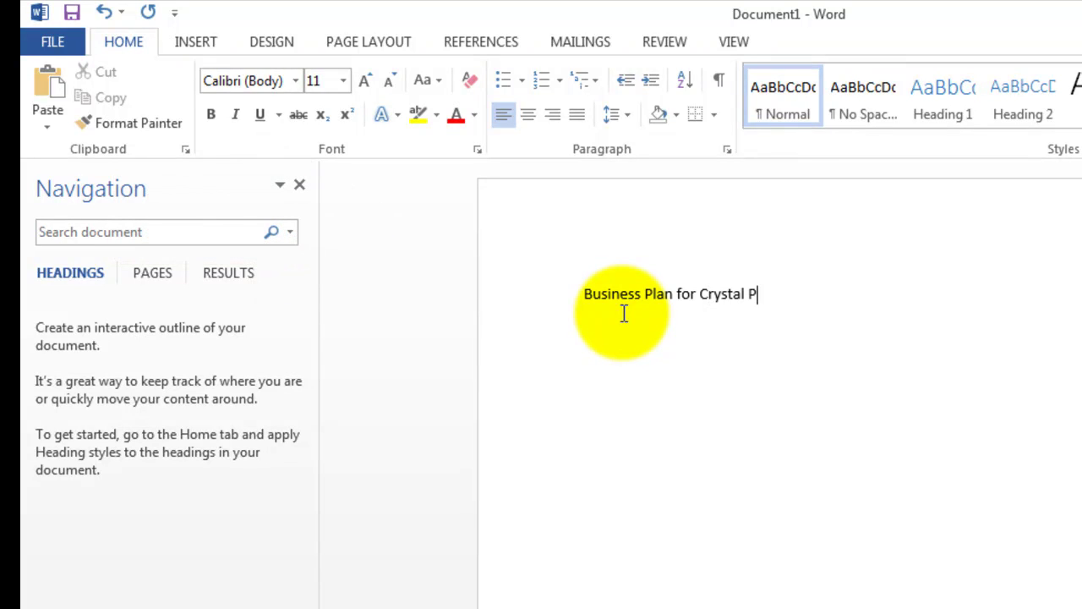
{"action": "type", "text": "ools Iinc."}
{"action": "key", "text": "BackSpace"}
{"action": "key", "text": "BackSpace"}
{"action": "key", "text": "BackSpace"}
{"action": "key", "text": "BackSpace"}
{"action": "key", "text": "BackSpace"}
{"action": "type", "text": "Inc."}
{"action": "key", "text": "Return"}
- Add the author's byline, a 'Contents' line, and begin a list with '1.'
{"action": "type", "text": "By Shad S"}
{"action": "key", "text": "BackSpace"}
{"action": "type", "text": "Dav"}
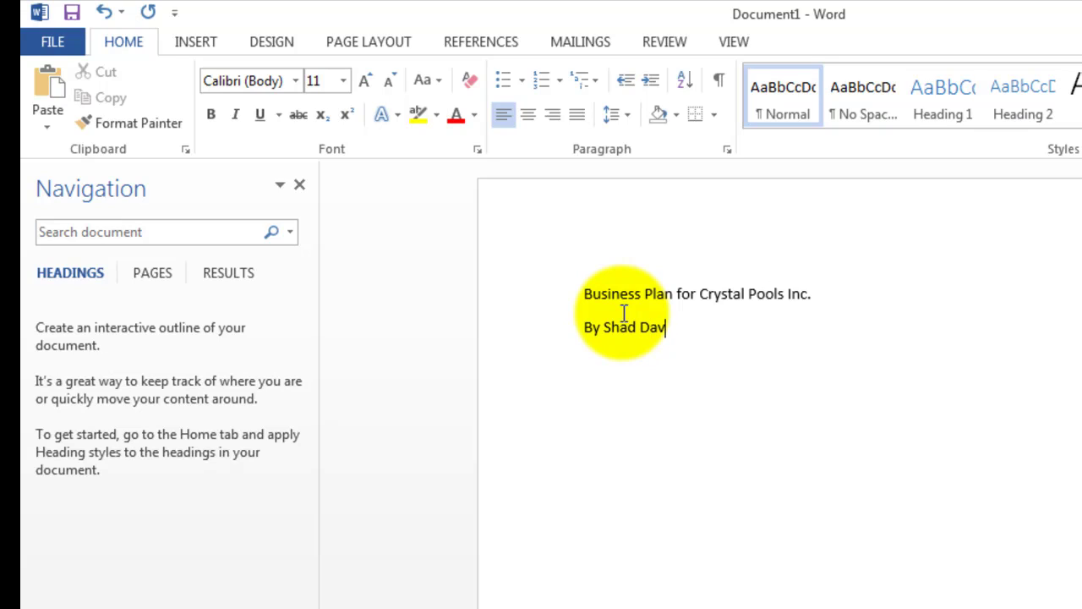
{"action": "type", "text": "id Sluiter"}
{"action": "key", "text": "Return"}
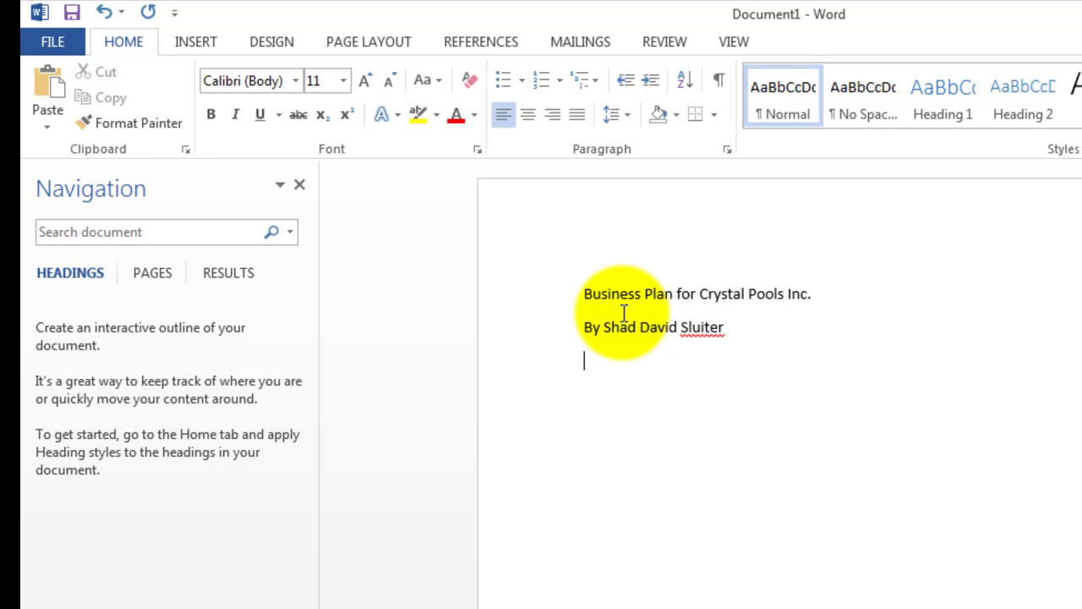
{"action": "type", "text": "Contents"}
{"action": "key", "text": "Return"}
{"action": "type", "text": "1."}
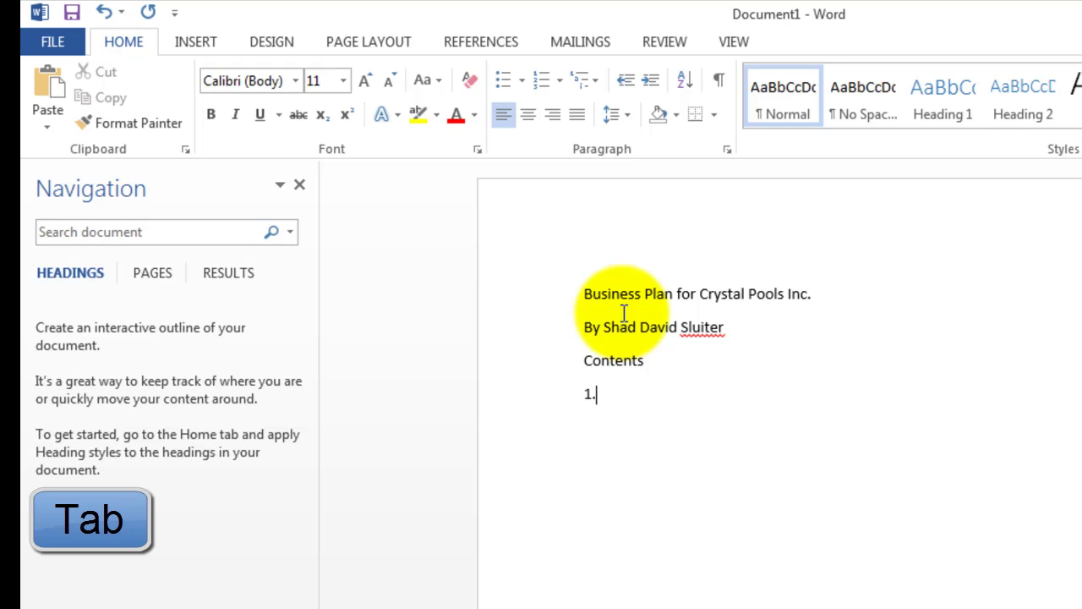
- Build an automatic numbered list: The Products and Services We Sell, Store Design, Our Customers, The Competiion
{"action": "key", "text": "Tab"}
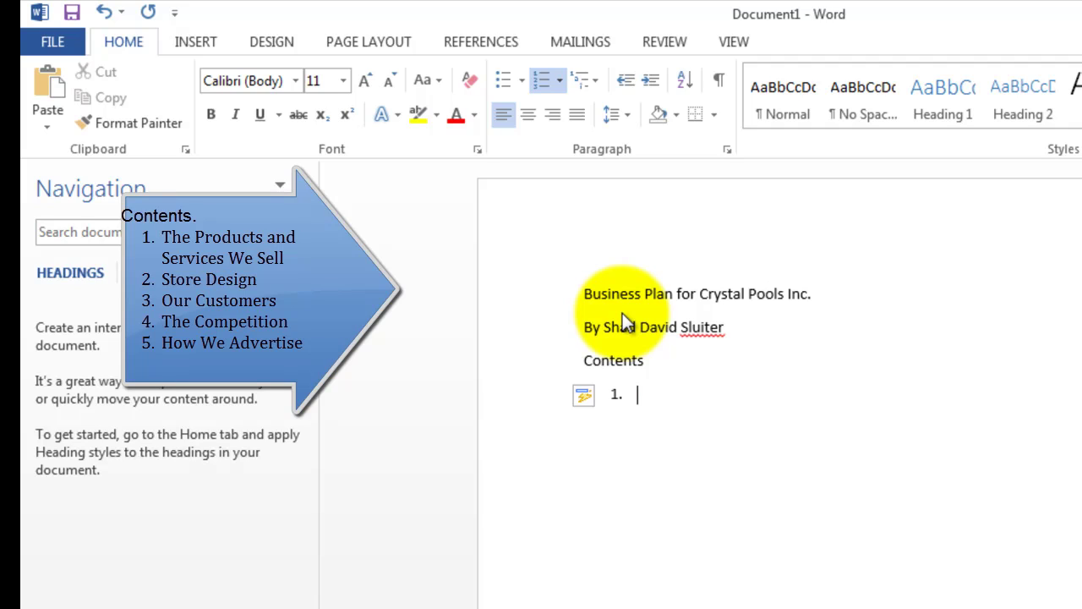
{"action": "type", "text": "The Products and Services We Sell"}
{"action": "key", "text": "Return"}
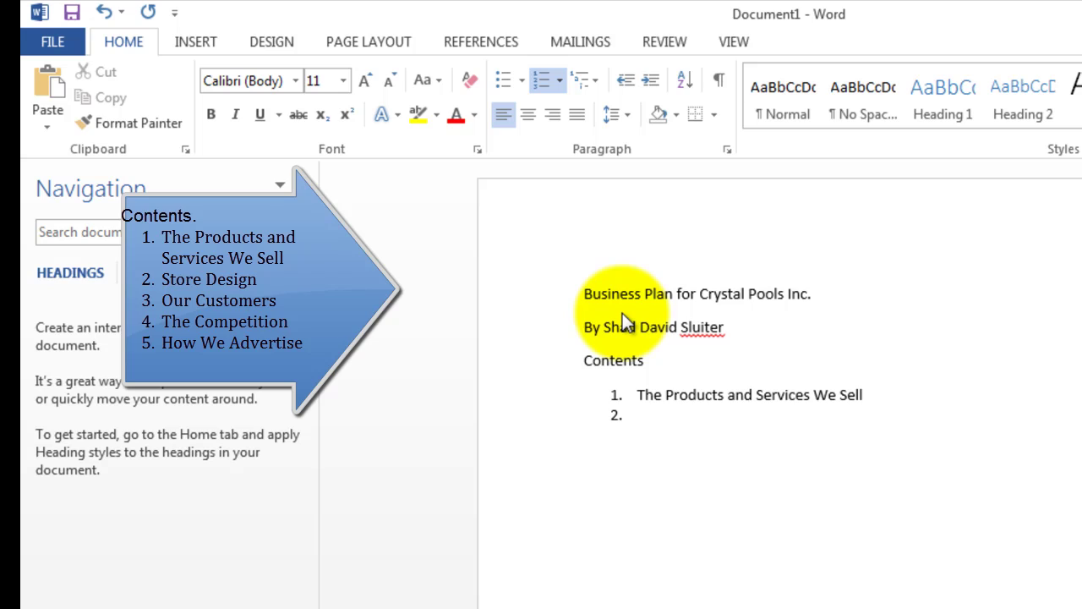
{"action": "type", "text": "Store Design"}
{"action": "key", "text": "Return"}
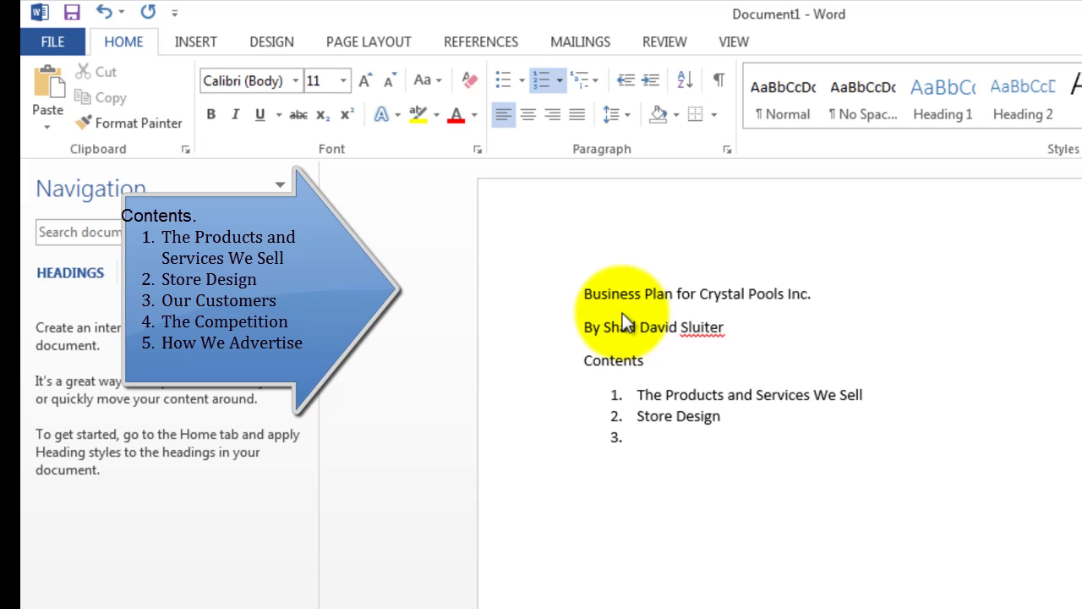
{"action": "type", "text": "Our Customers"}
{"action": "key", "text": "Return"}
{"action": "type", "text": "The C"}
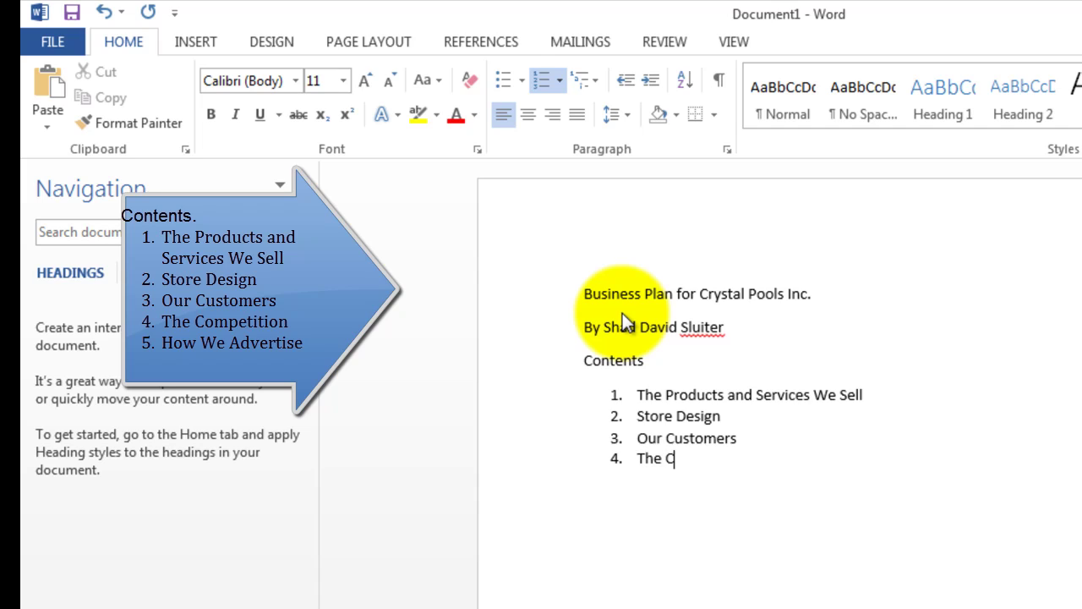
{"action": "type", "text": "ompetiion"}
{"action": "key", "text": "Return"}
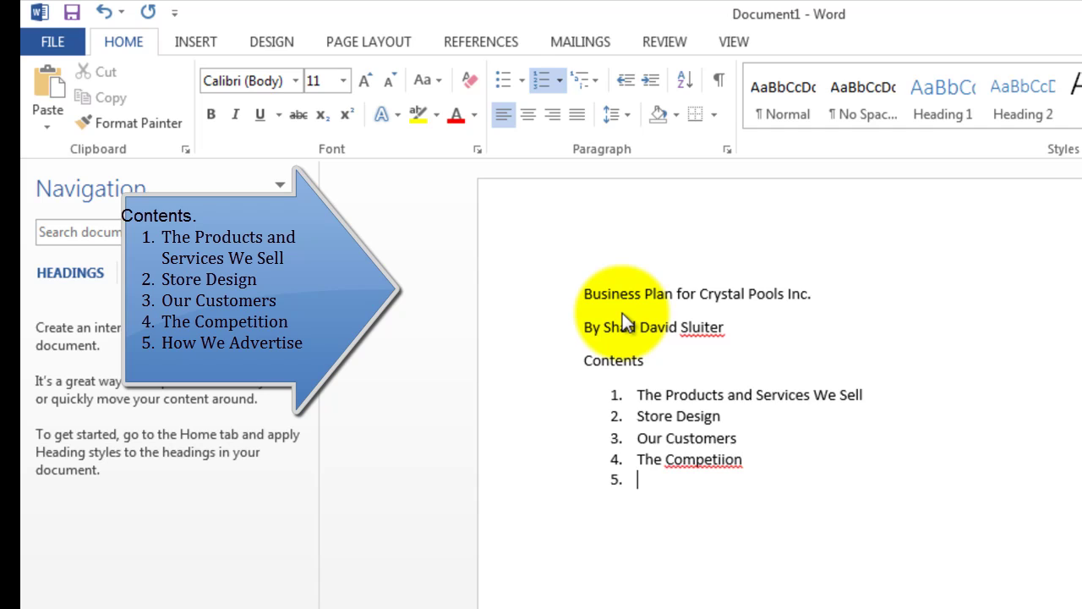
- Spell-correct 'Competiion' to 'Competition', add 'How We Advertise' as item 5, and end the list
{"action": "right_click", "coordinate": [694, 461]}
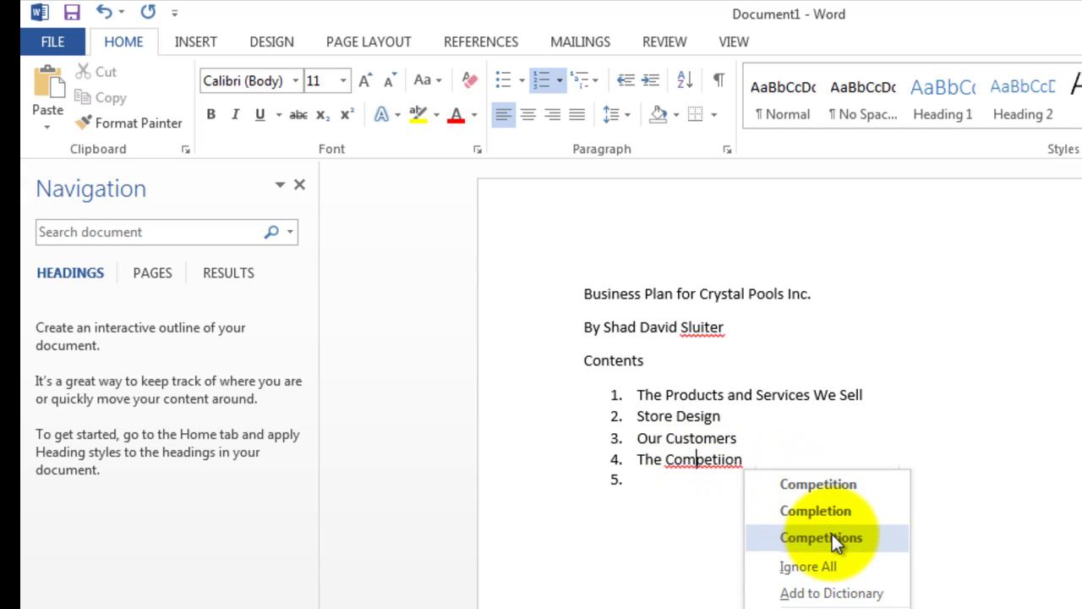
{"action": "left_click", "coordinate": [820, 485]}
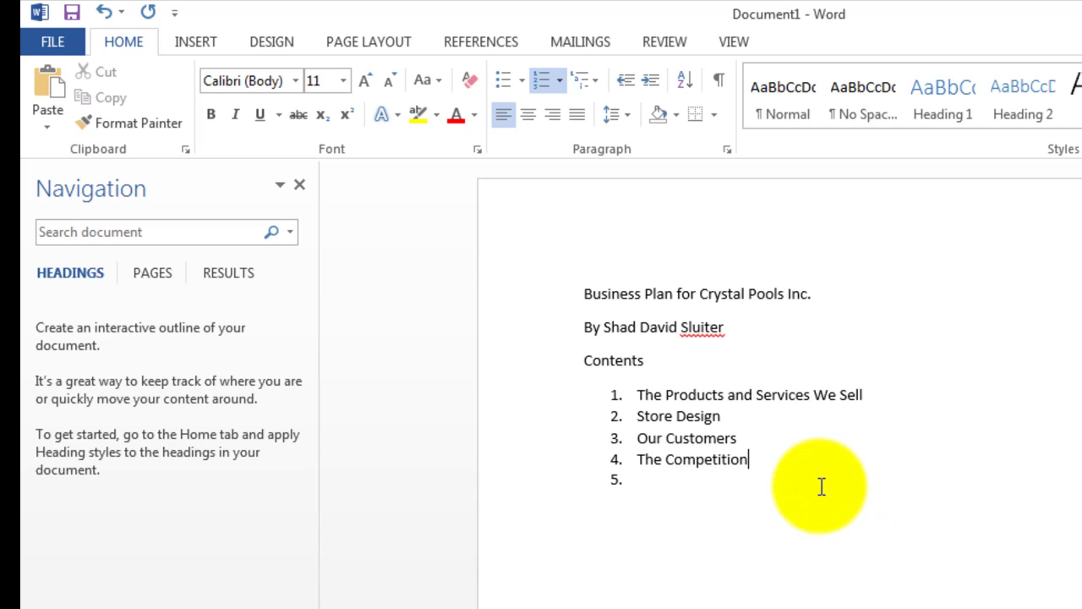
{"action": "left_click", "coordinate": [648, 479]}
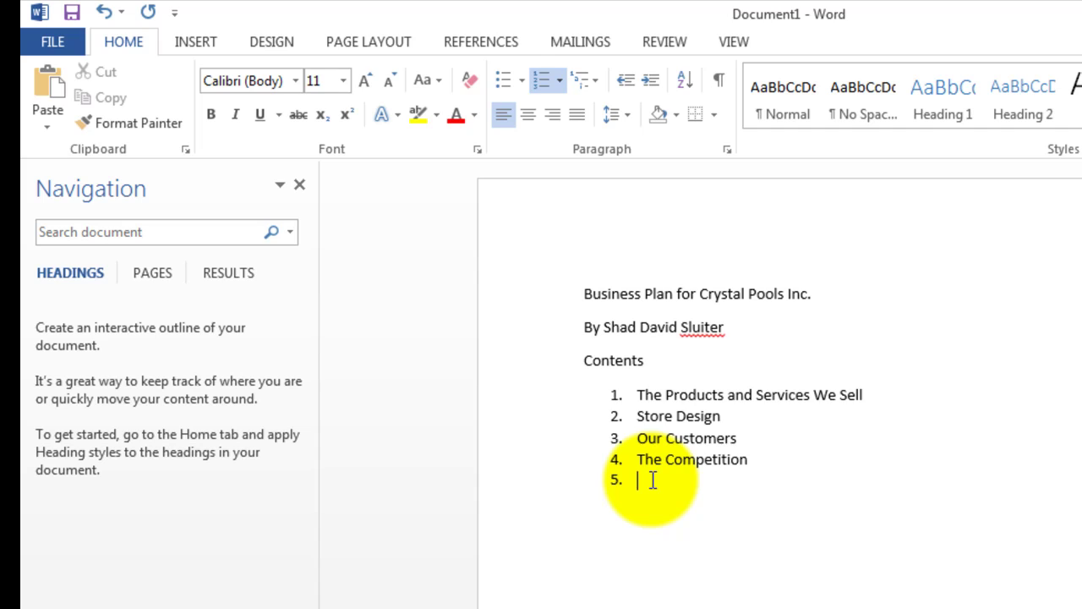
{"action": "type", "text": "How We Advertise"}
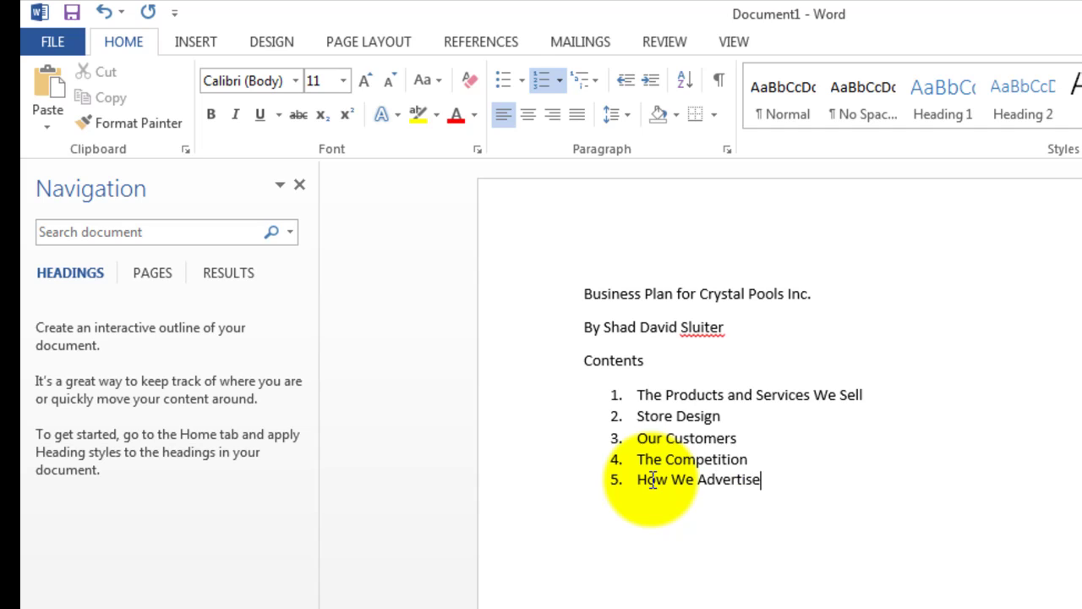
{"action": "key", "text": "Return"}
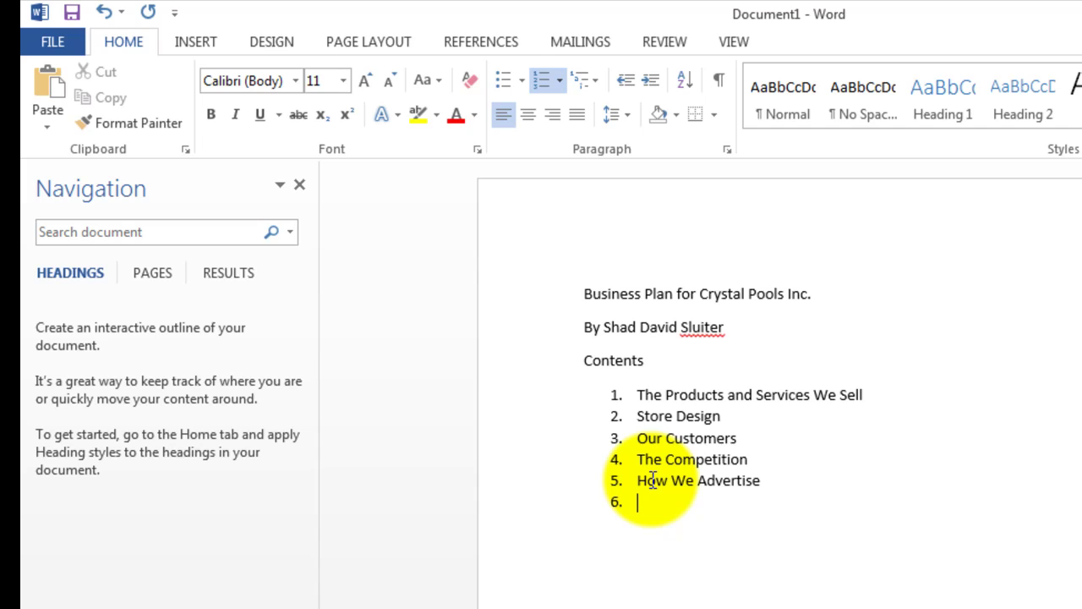
{"action": "key", "text": "Return"}
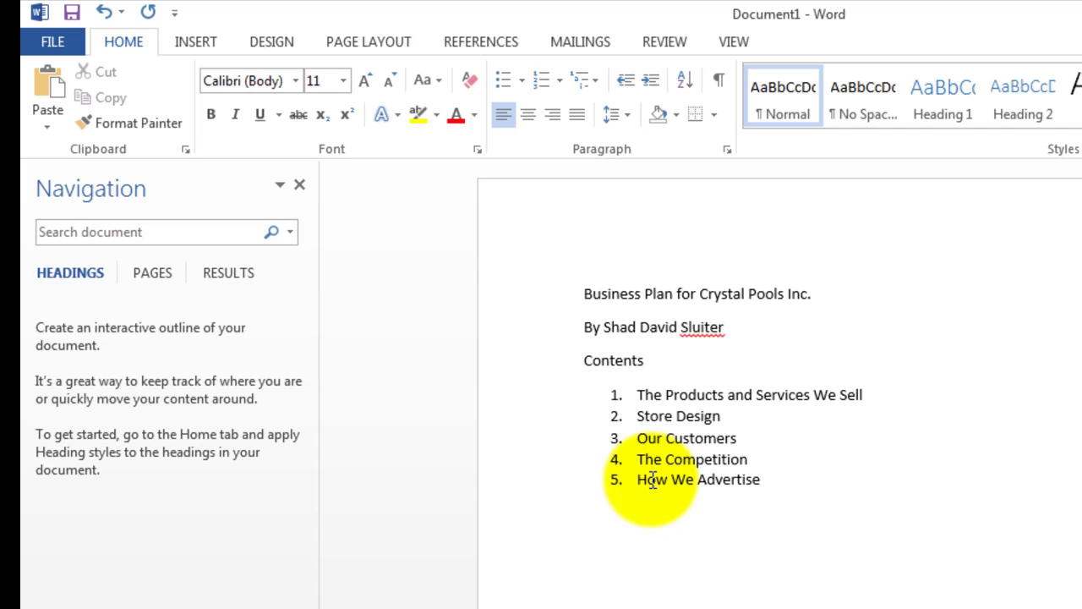
- Type the 'The Products and Services We Sell' heading and its Crystal Pools products paragraph
{"action": "type", "text": "The Products"}
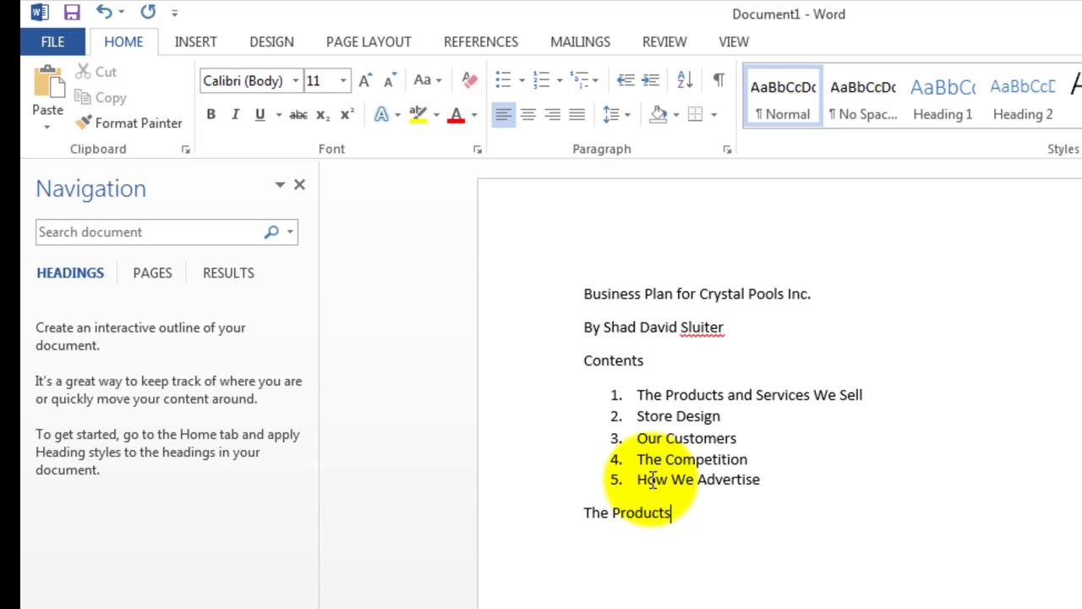
{"action": "type", "text": " and Services W"}
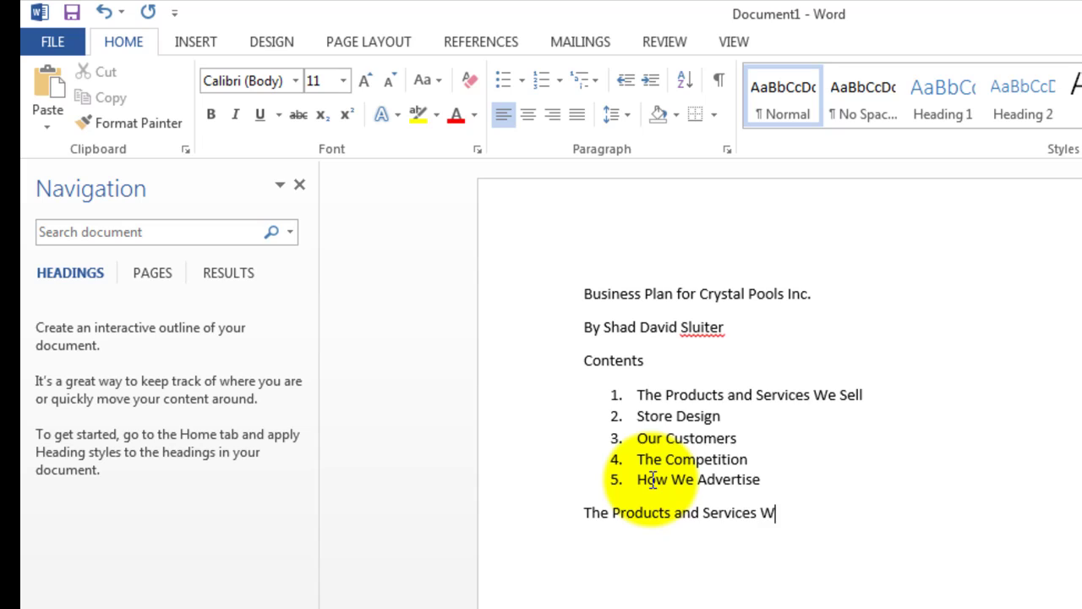
{"action": "type", "text": "e well"}
{"action": "key", "text": "BackSpace"}
{"action": "key", "text": "BackSpace"}
{"action": "key", "text": "BackSpace"}
{"action": "key", "text": "BackSpace"}
{"action": "type", "text": "Sell"}
{"action": "key", "text": "Return"}
{"action": "type", "text": "Crystal P"}
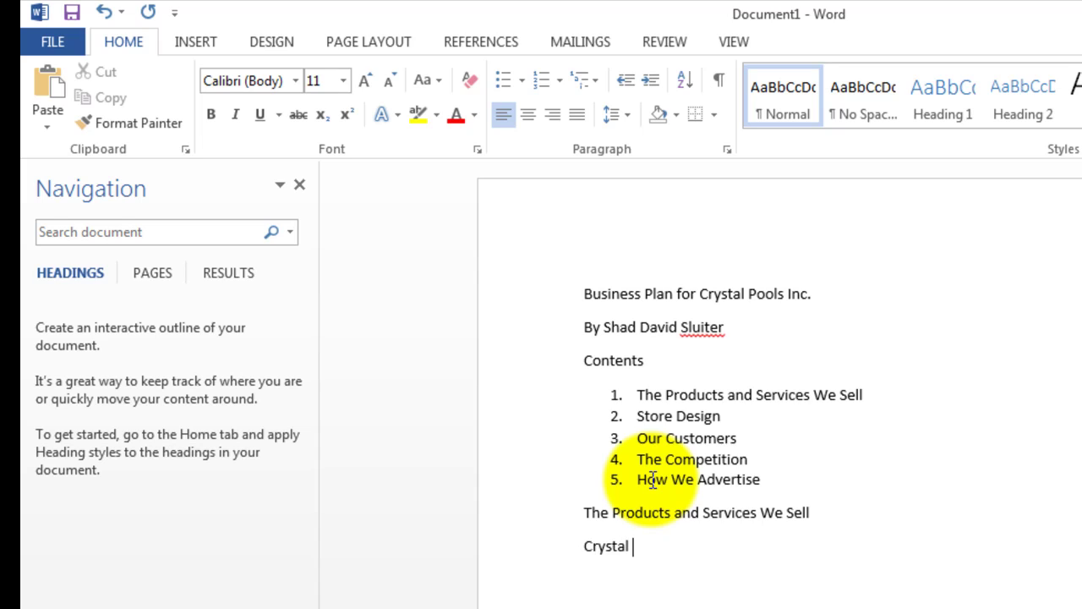
{"action": "type", "text": "oosl"}
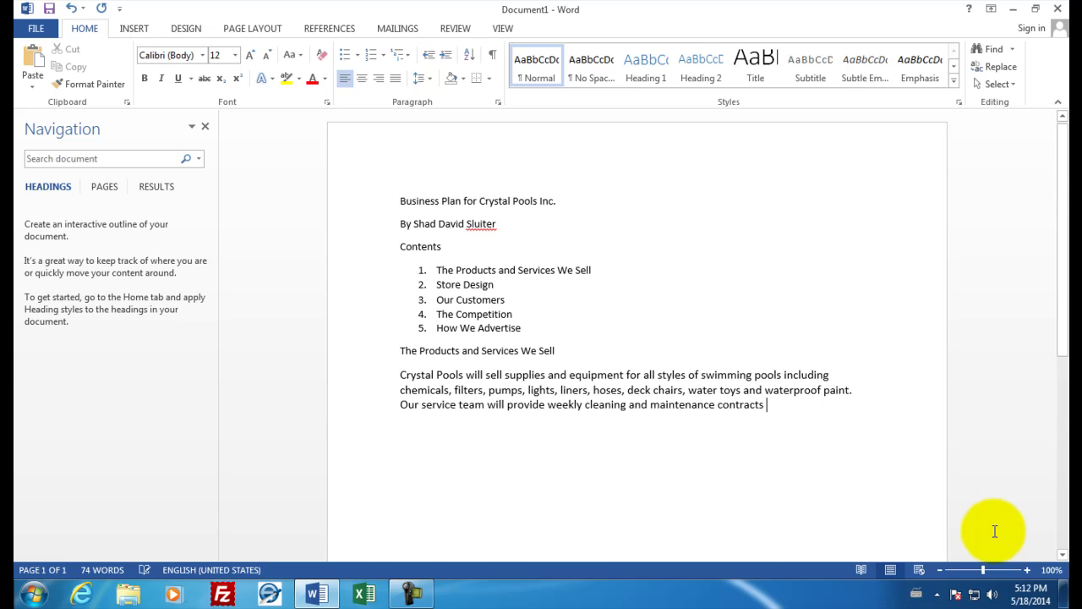
{"action": "type", "text": "for pool ow"}
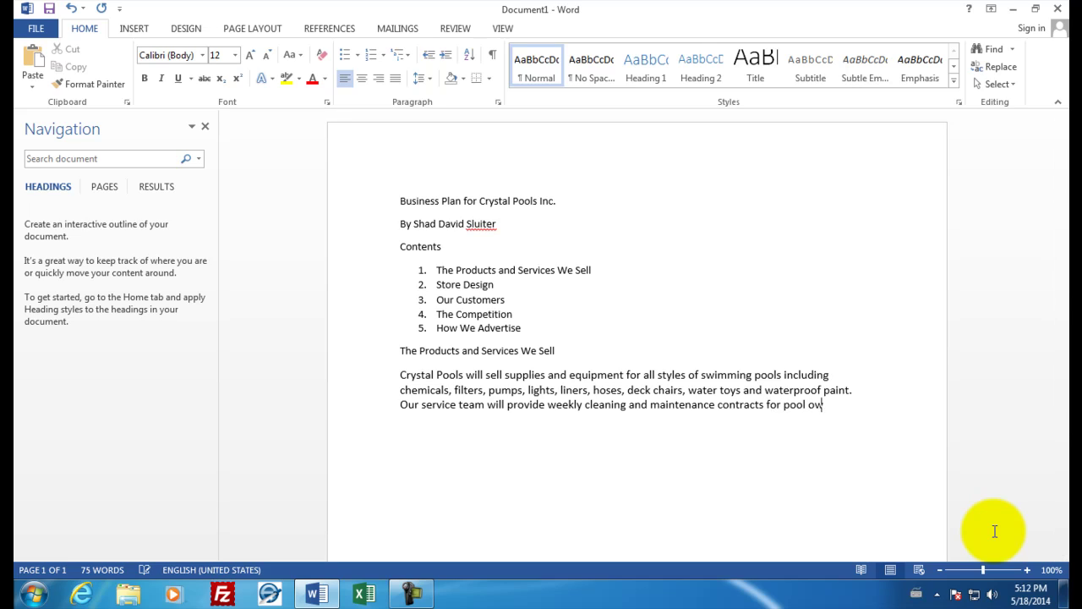
{"action": "type", "text": "ners."}
{"action": "key", "text": "Return"}
- Add the 'Store Design' heading and begin its paragraph with 'Our first store'
{"action": "type", "text": "Store Design"}
{"action": "key", "text": "Return"}
{"action": "type", "text": "Our first "}
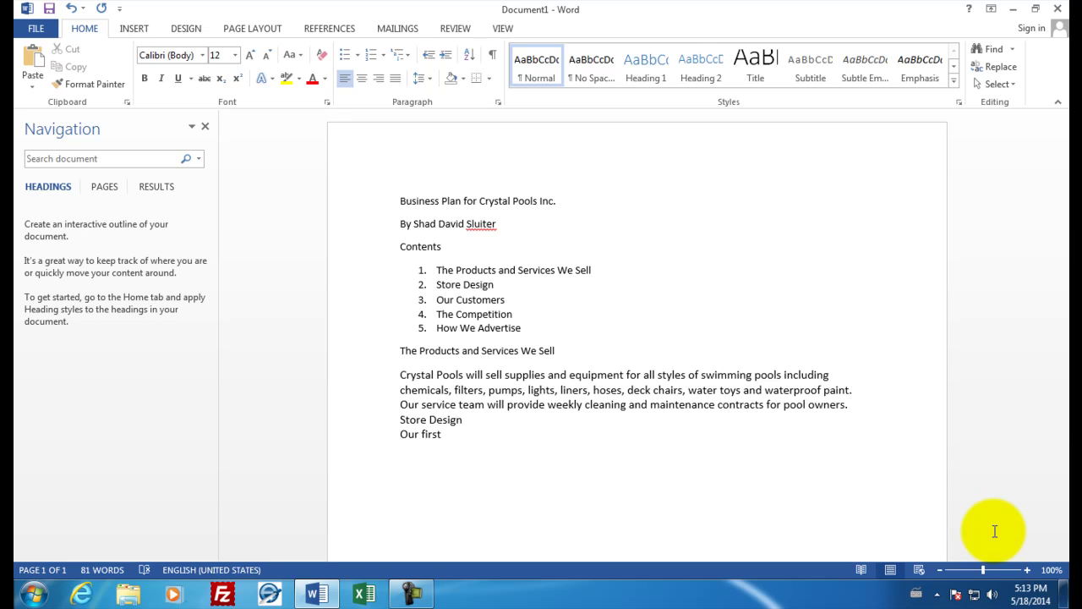
{"action": "type", "text": "store"}
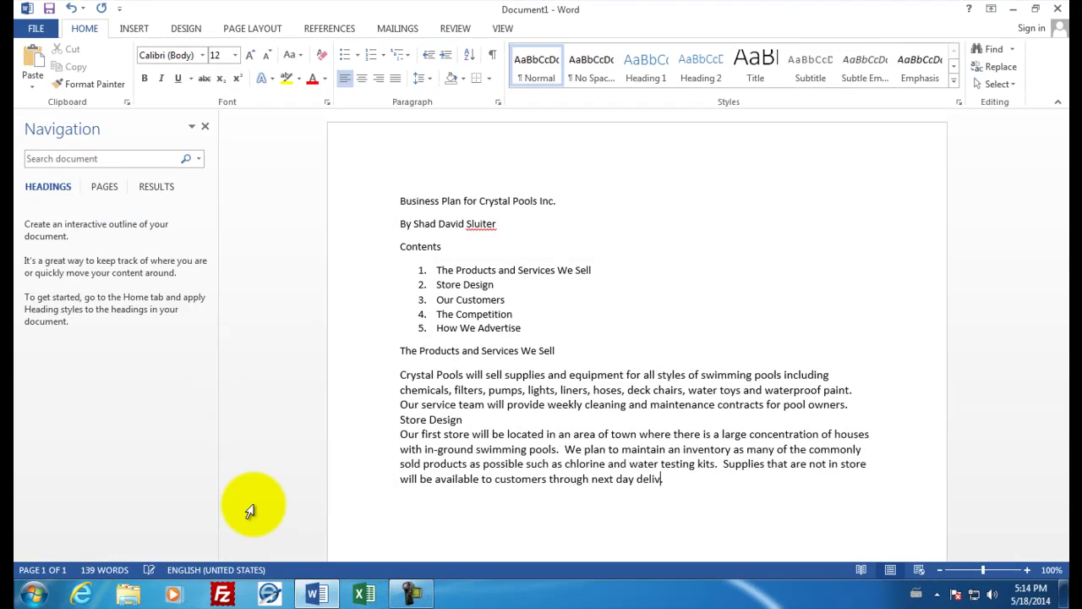
- Finish Store Design, then write the Our Customers, The Competition and How We Will Advertise sections (298 words)
{"action": "type", "text": "ery."}
{"action": "key", "text": "Return"}
{"action": "type", "text": "Our Customers"}
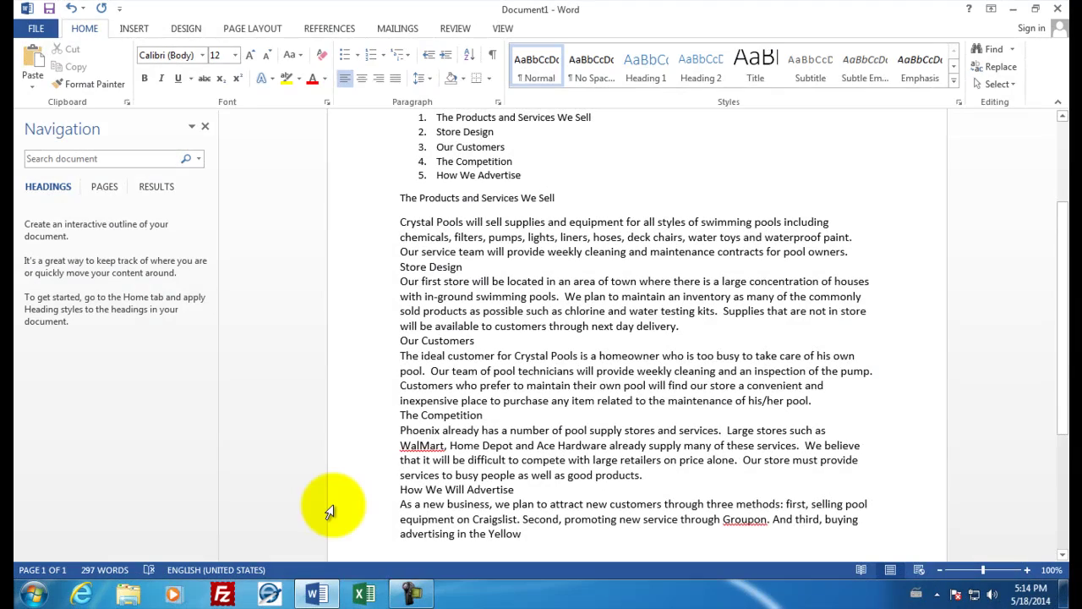
{"action": "type", "text": "Pages."}
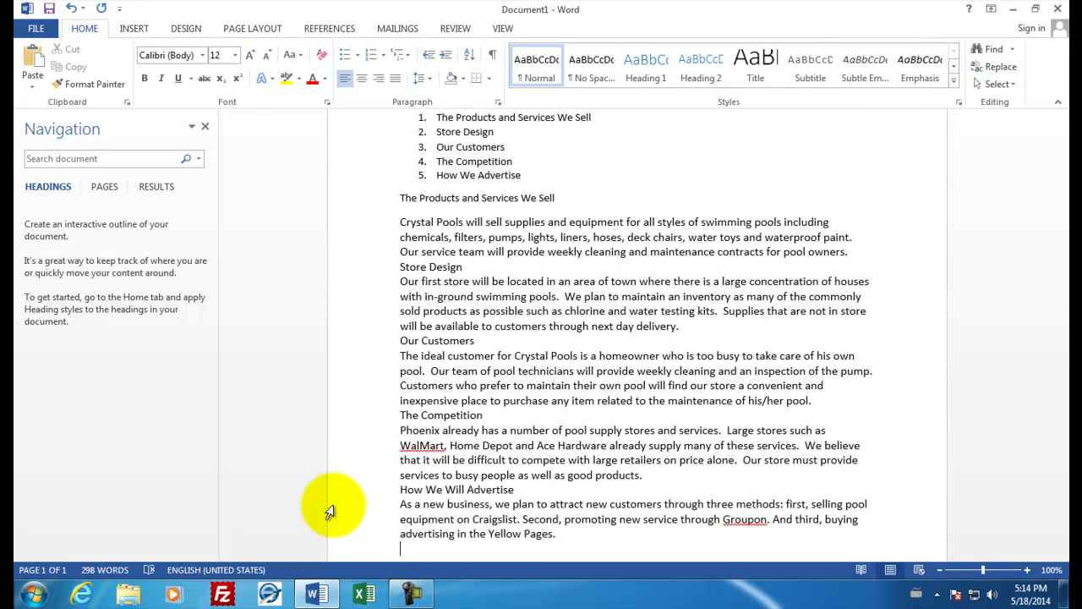
{"action": "key", "text": "Return"}
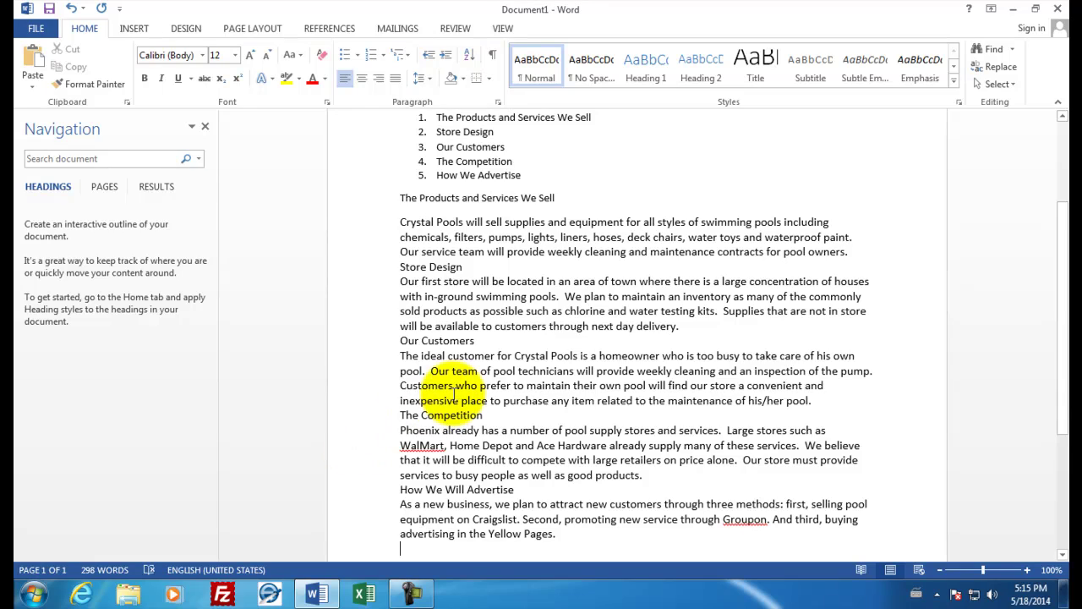
- Apply Heading 1 to the title 'Business Plan for Crystal Pools Inc.'
{"action": "scroll", "coordinate": [449, 389], "scroll_direction": "up", "scroll_amount": 3}
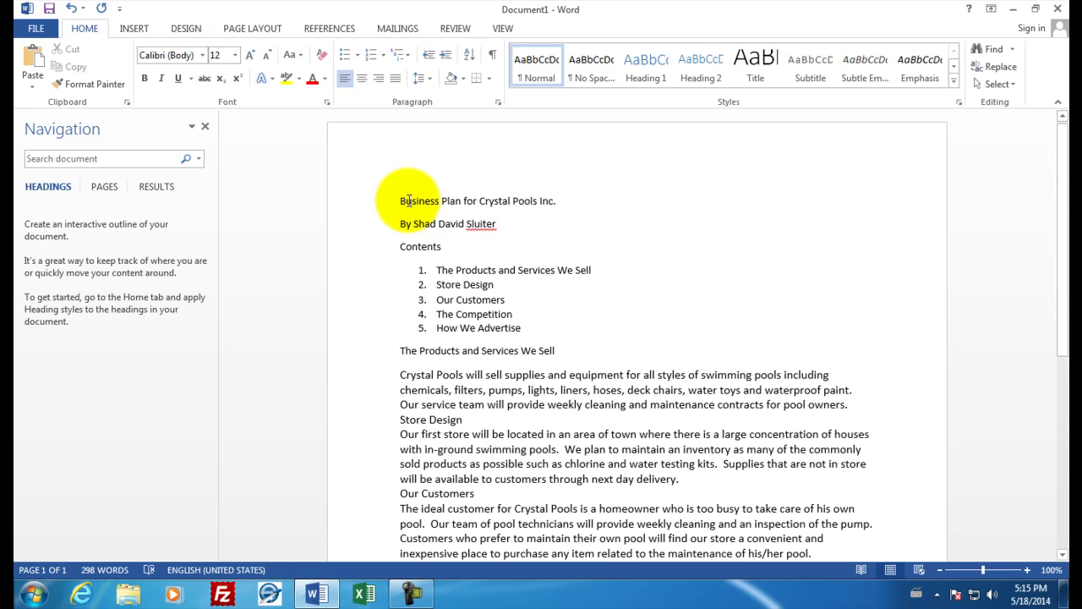
{"action": "left_click", "coordinate": [400, 202]}
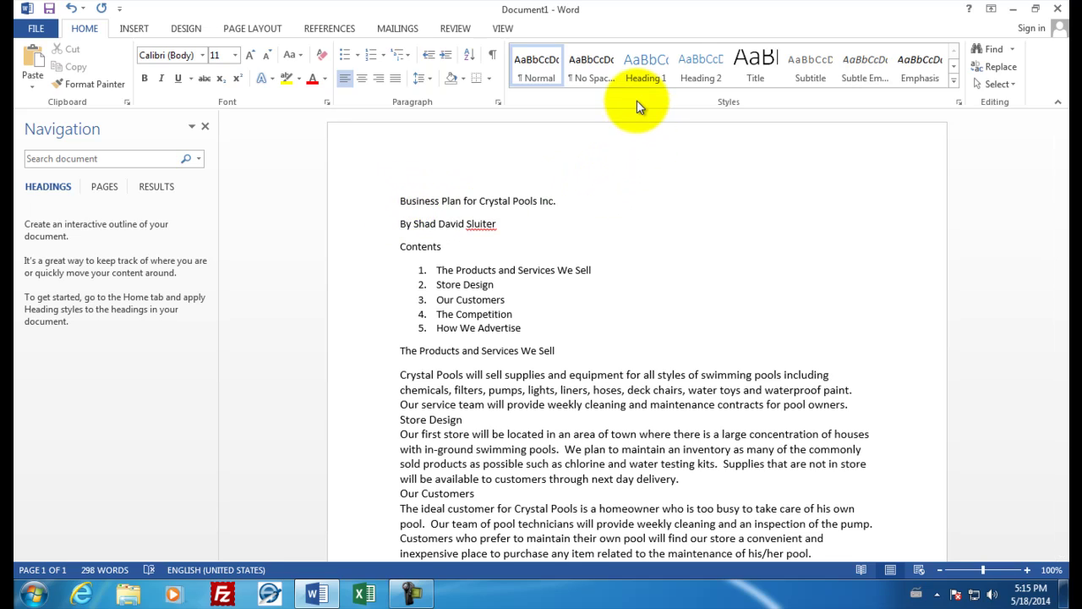
{"action": "left_click", "coordinate": [641, 76]}
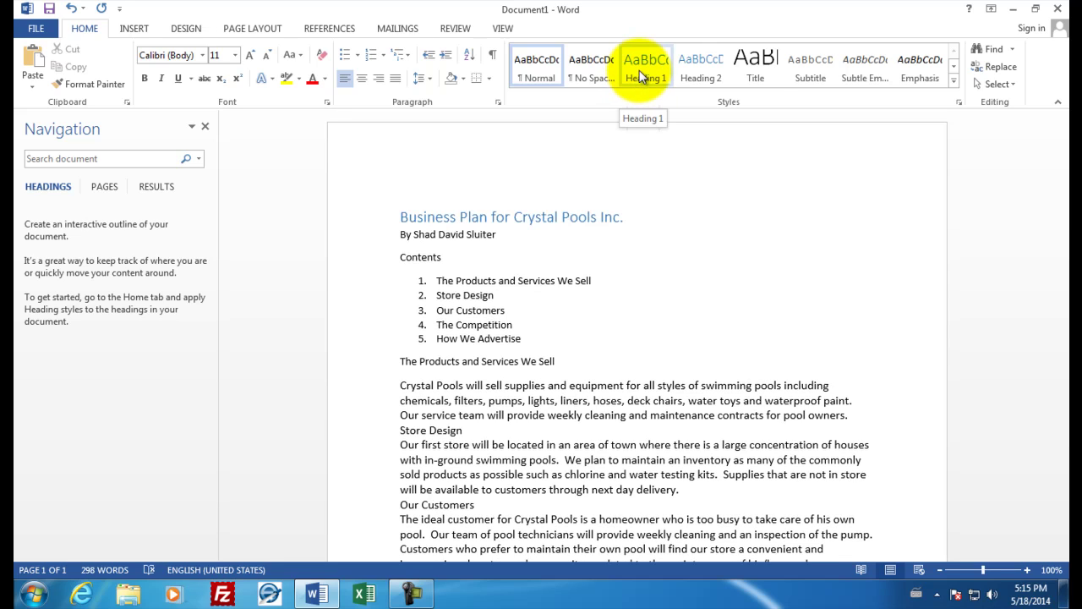
{"action": "key", "text": "ctrl+z"}
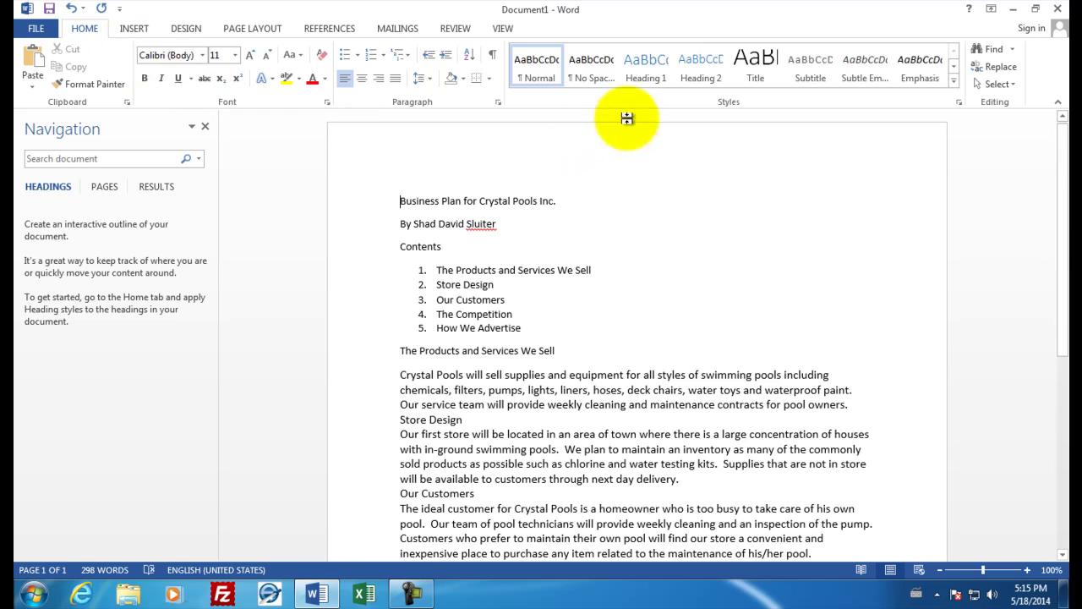
{"action": "left_click", "coordinate": [651, 77]}
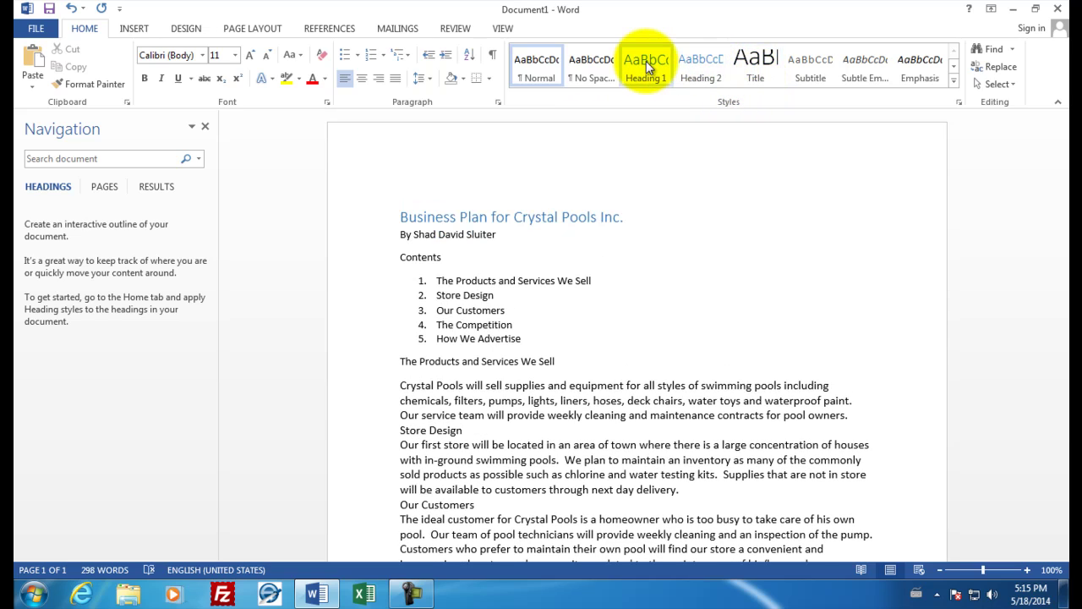
{"action": "left_click", "coordinate": [646, 60]}
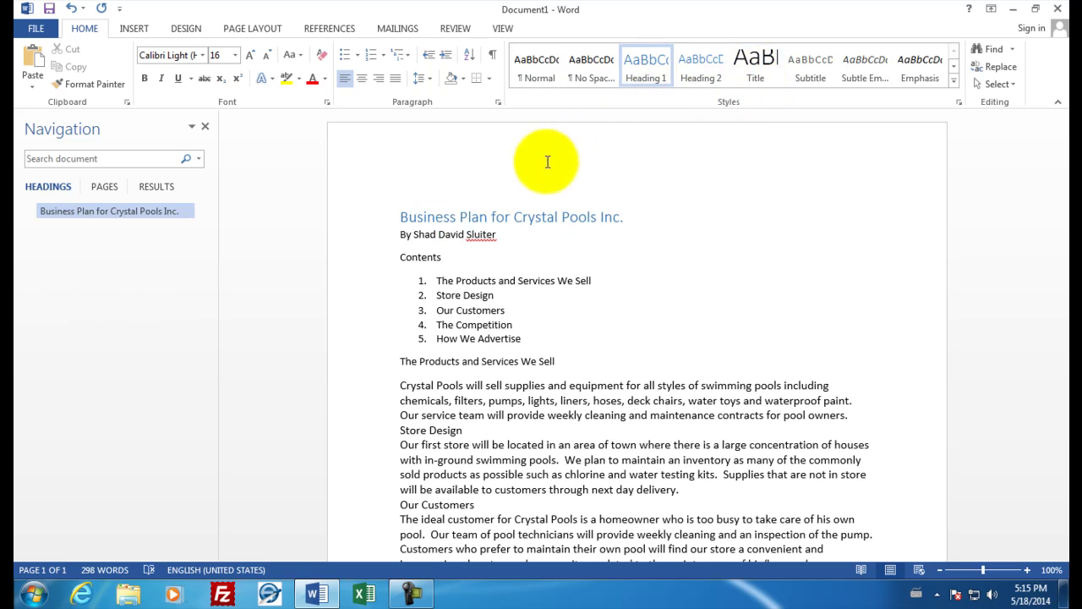
- Apply Heading 1 to Contents and the section titles, from The Products and Services We Sell to The Competition
{"action": "left_click", "coordinate": [406, 258]}
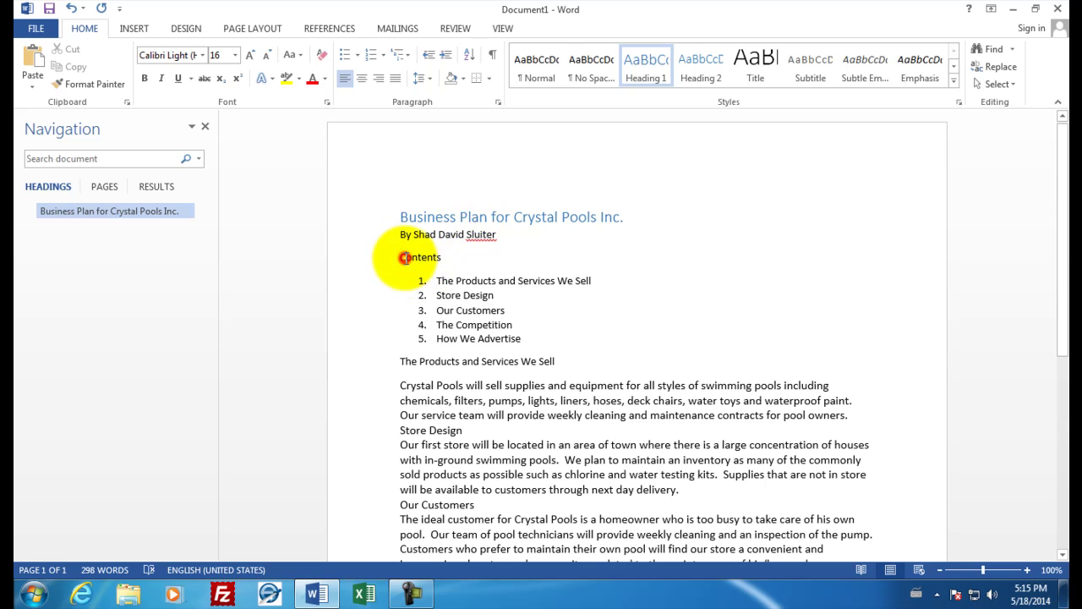
{"action": "left_click", "coordinate": [657, 74]}
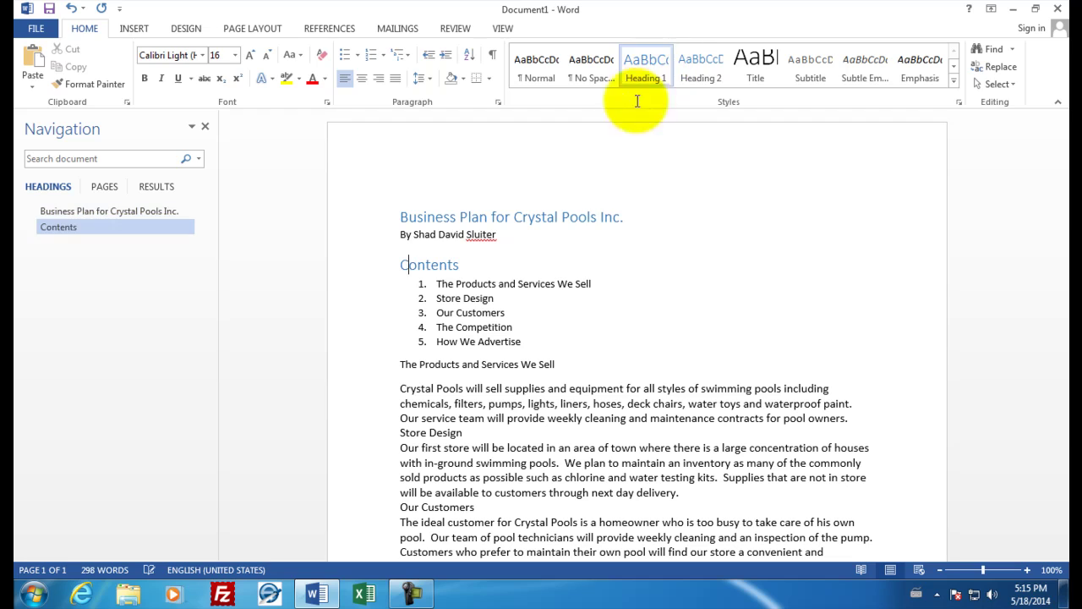
{"action": "left_click", "coordinate": [420, 366]}
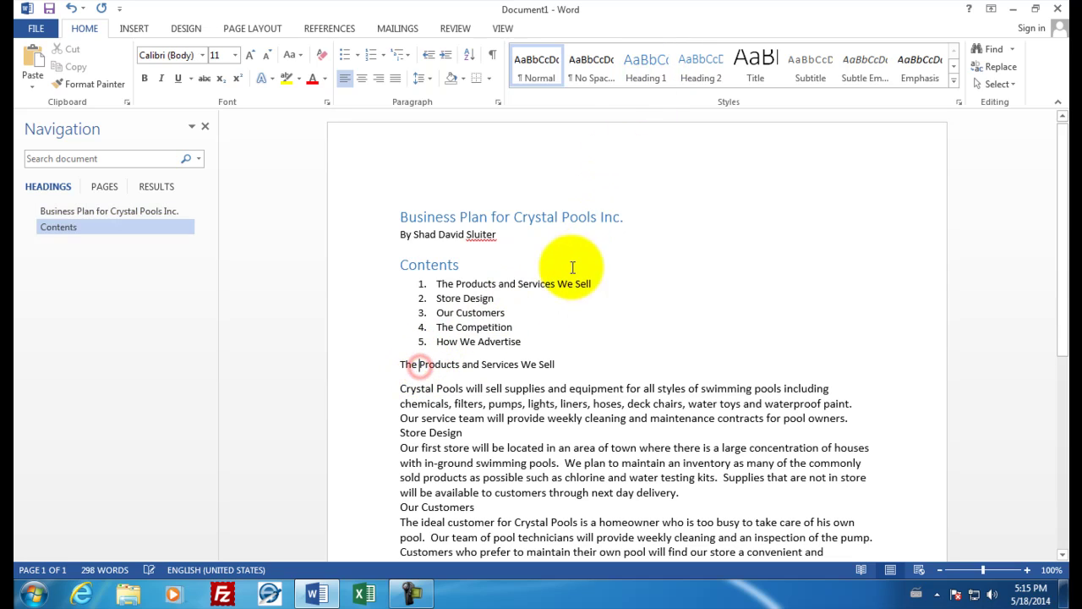
{"action": "left_click", "coordinate": [646, 67]}
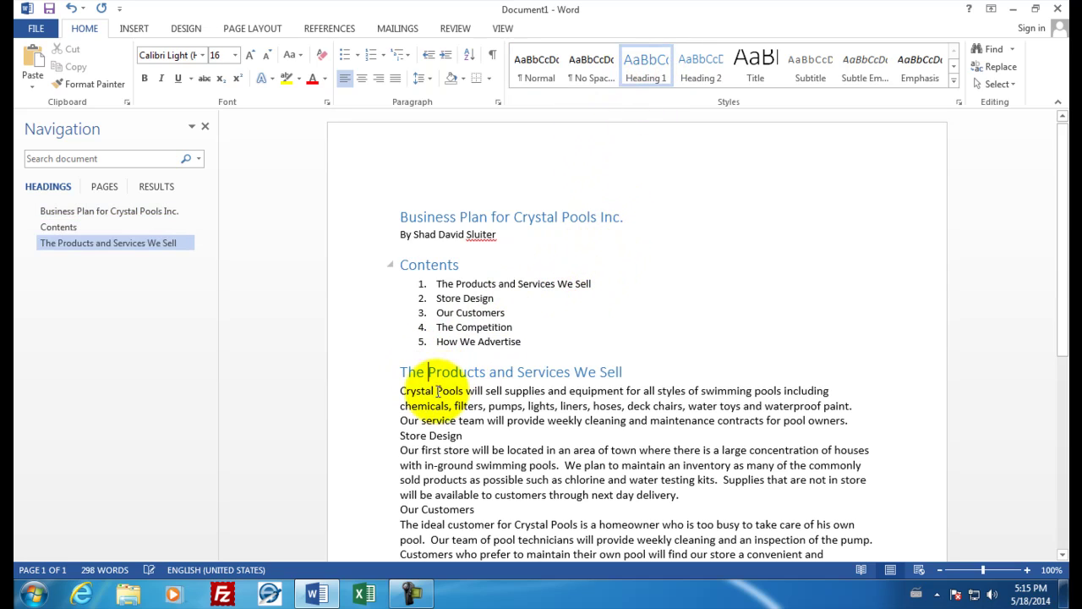
{"action": "left_click", "coordinate": [404, 435]}
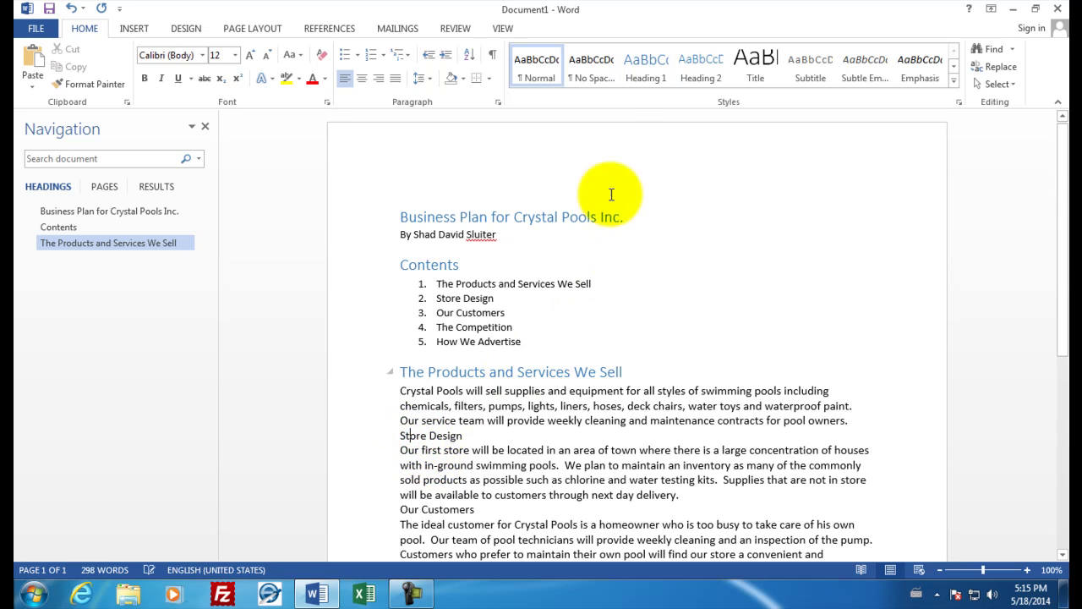
{"action": "left_click", "coordinate": [646, 67]}
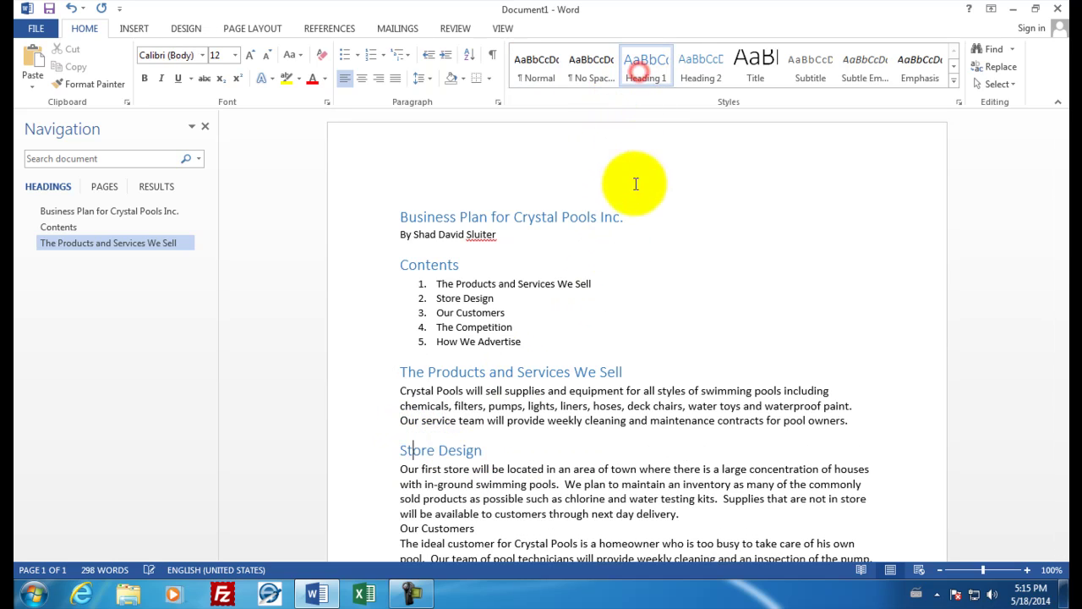
{"action": "left_click", "coordinate": [449, 529]}
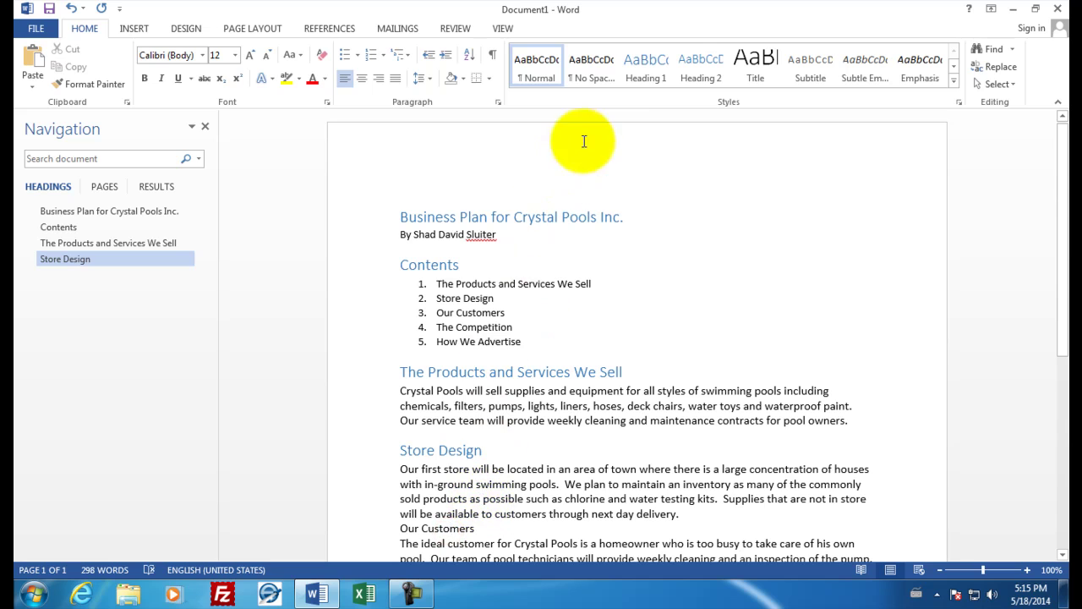
{"action": "left_click", "coordinate": [640, 75]}
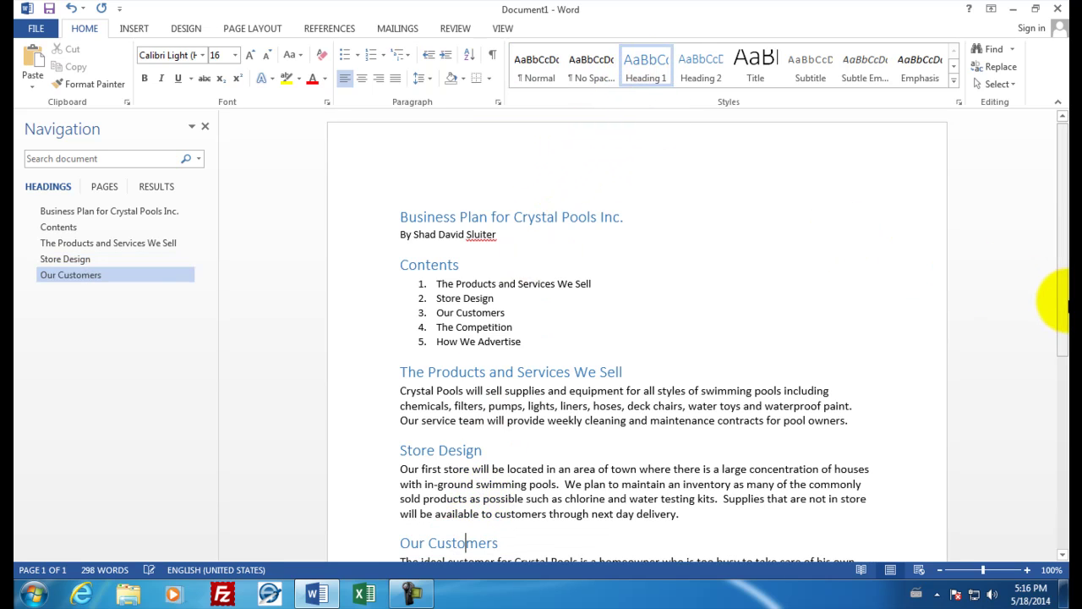
{"action": "left_click_drag", "start_coordinate": [1065, 307], "coordinate": [1066, 448]}
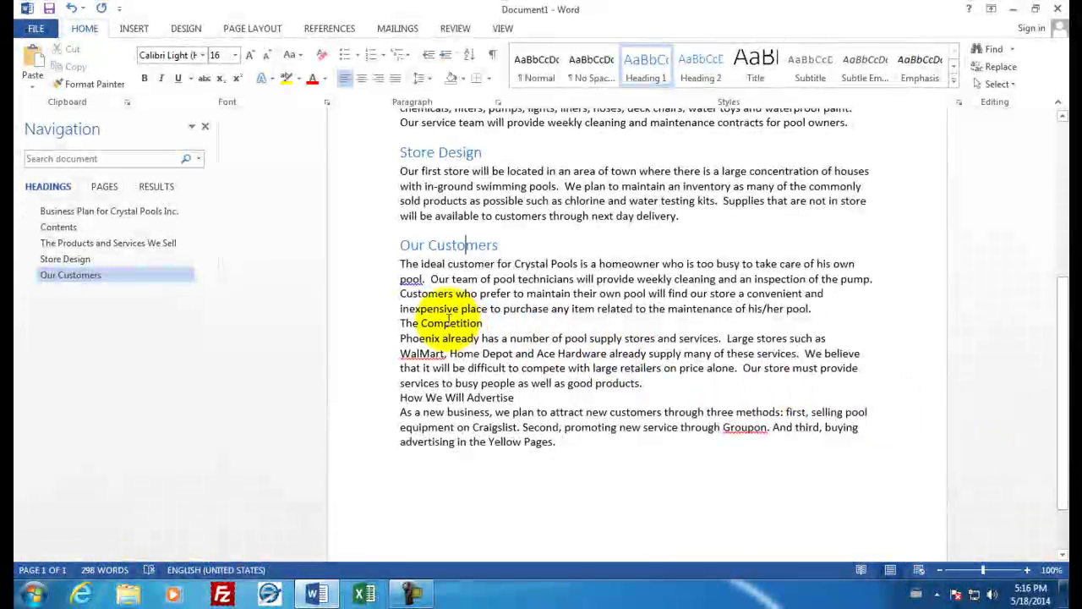
{"action": "left_click", "coordinate": [646, 68]}
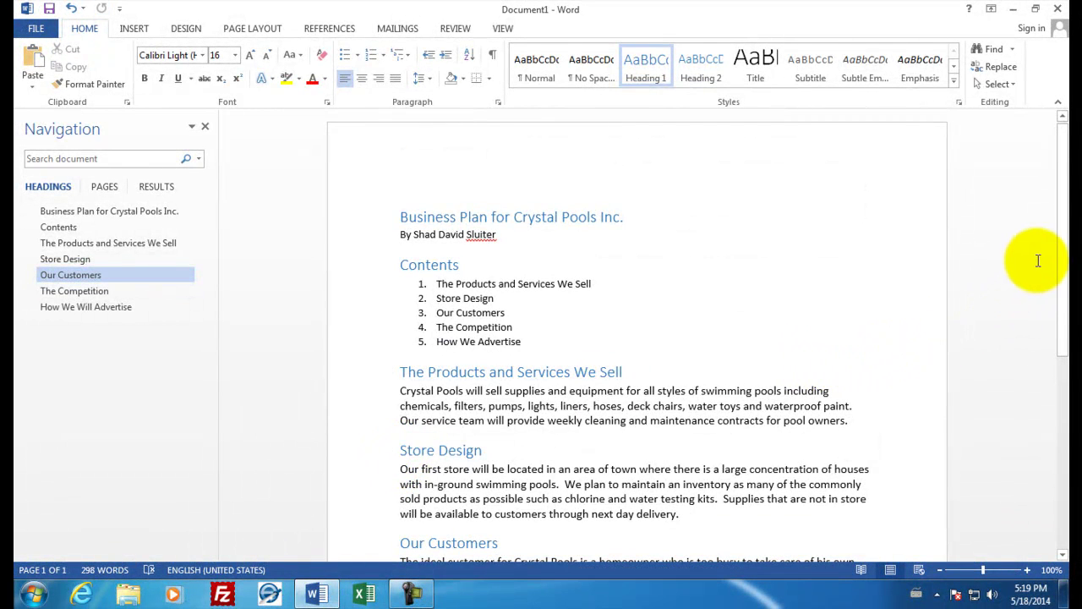
{"action": "left_click_drag", "start_coordinate": [1062, 240], "coordinate": [1062, 338]}
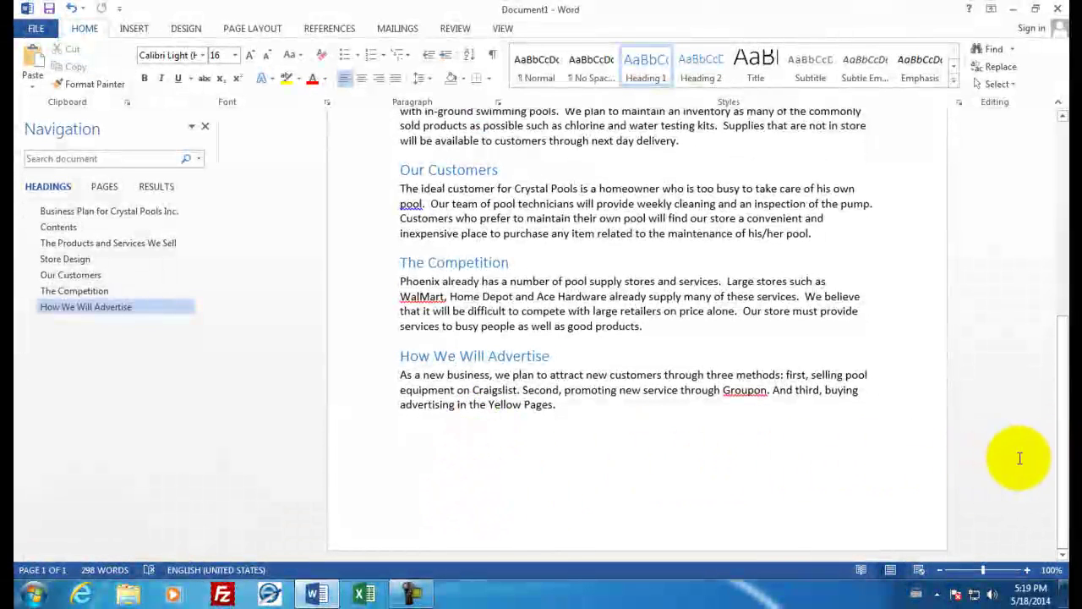
{"action": "left_click_drag", "start_coordinate": [1066, 465], "coordinate": [1056, 273]}
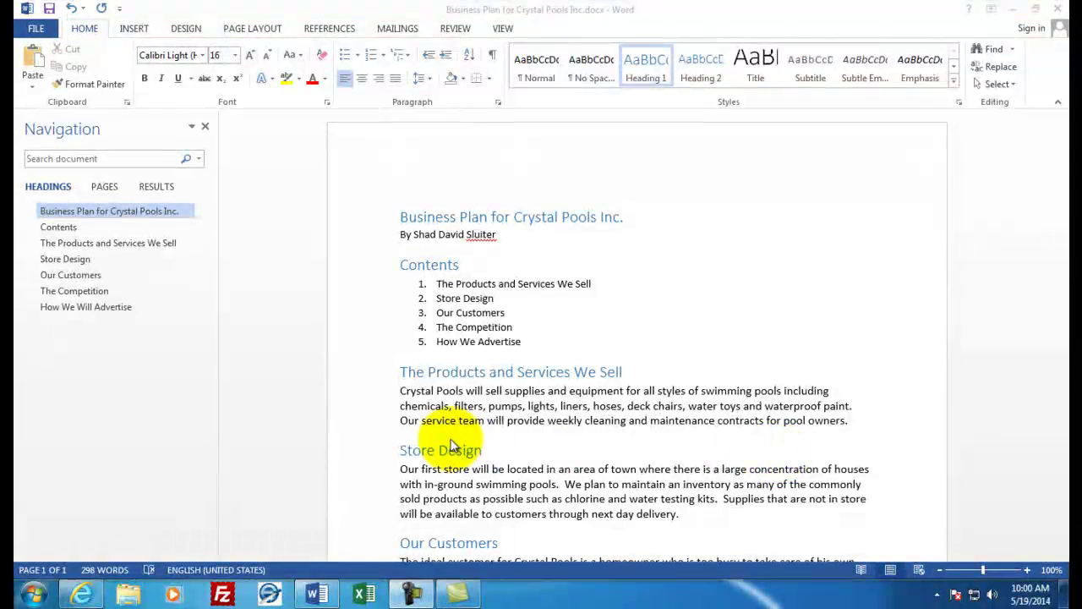
- Save the Facebook family photo to the Desktop as a JPEG, overwriting the old copy
{"action": "left_click", "coordinate": [87, 596]}
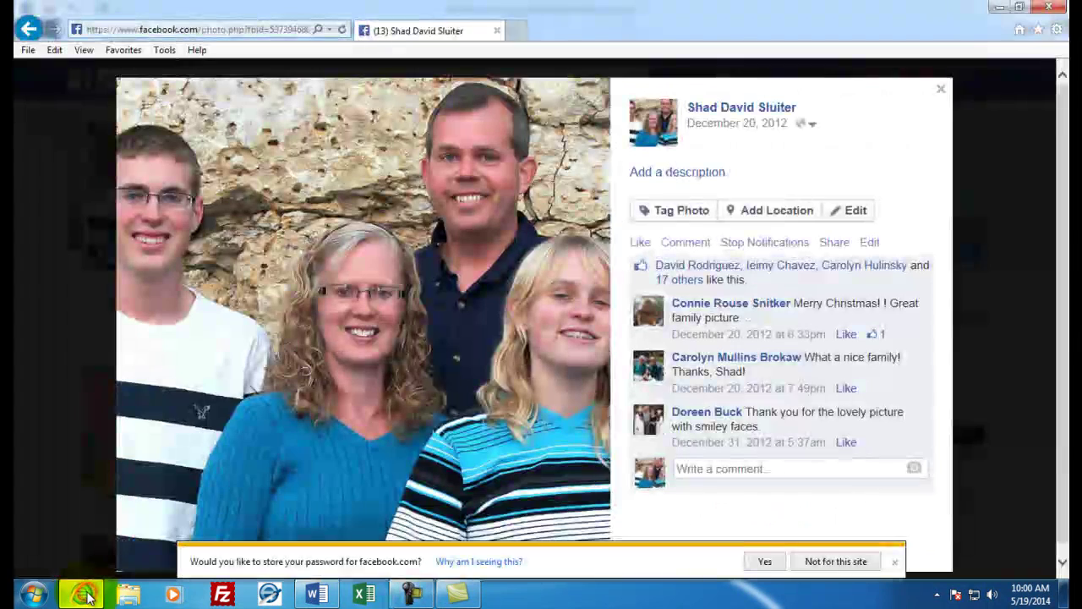
{"action": "left_click", "coordinate": [940, 90]}
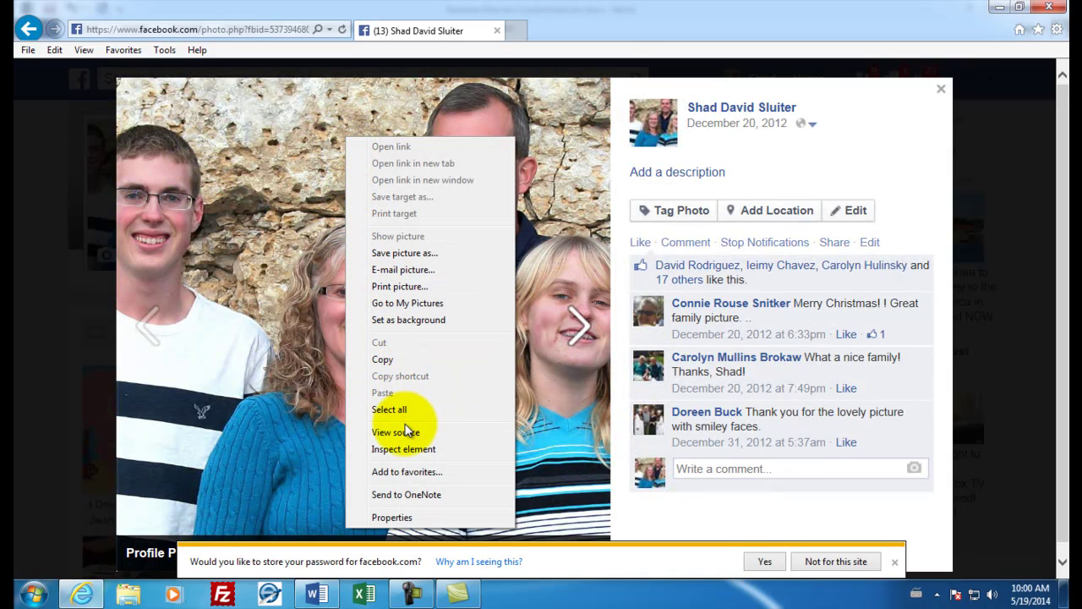
{"action": "left_click", "coordinate": [403, 253]}
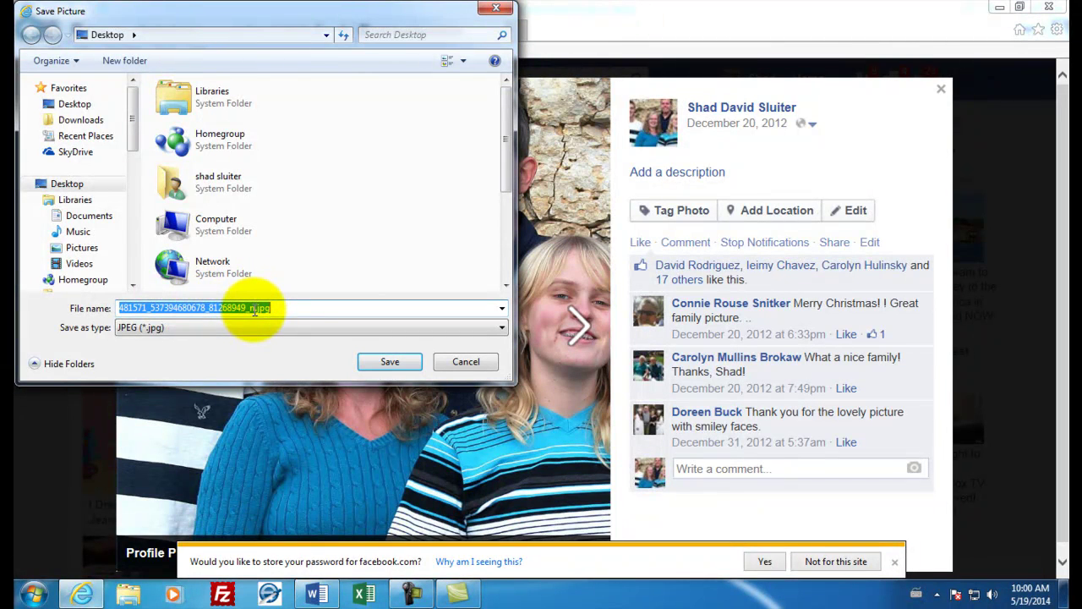
{"action": "left_click", "coordinate": [369, 360]}
{"action": "left_click", "coordinate": [576, 296]}
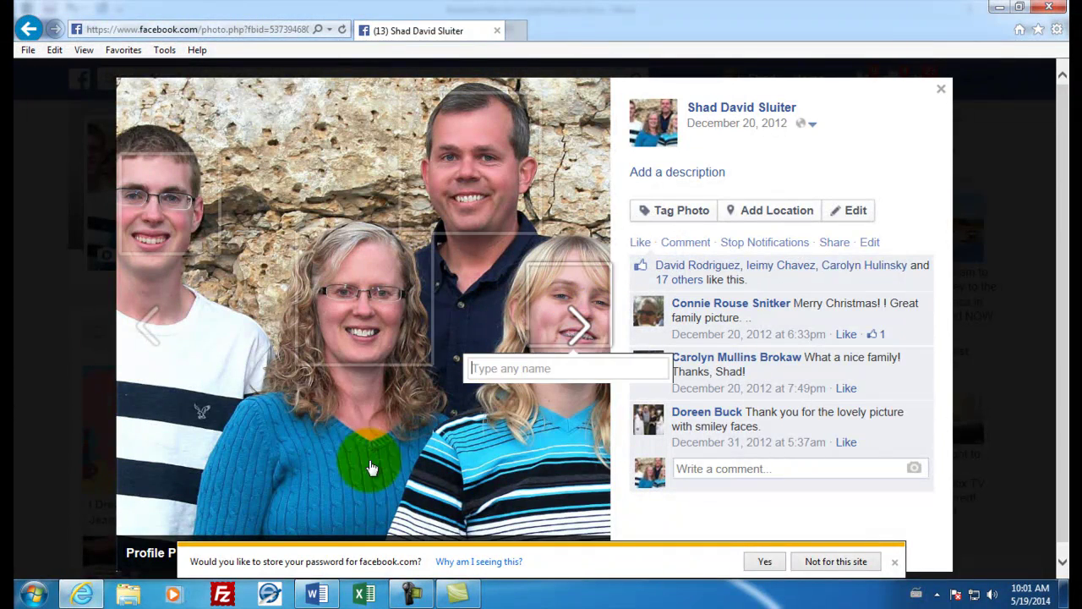
- Insert the Desktop family photo JPEG into the business plan below the title
{"action": "left_click", "coordinate": [319, 595]}
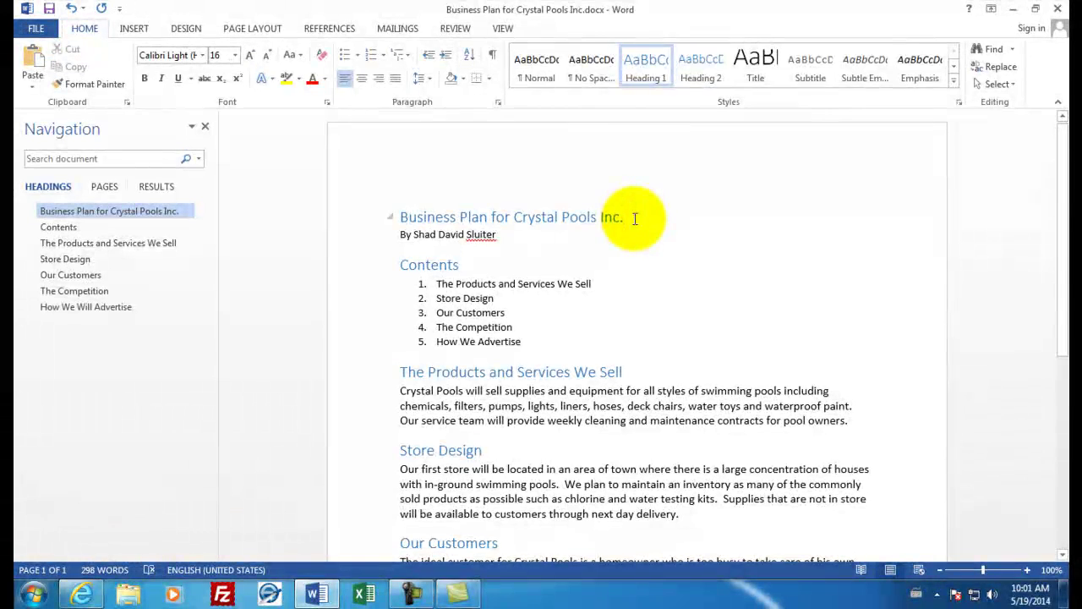
{"action": "left_click", "coordinate": [133, 29]}
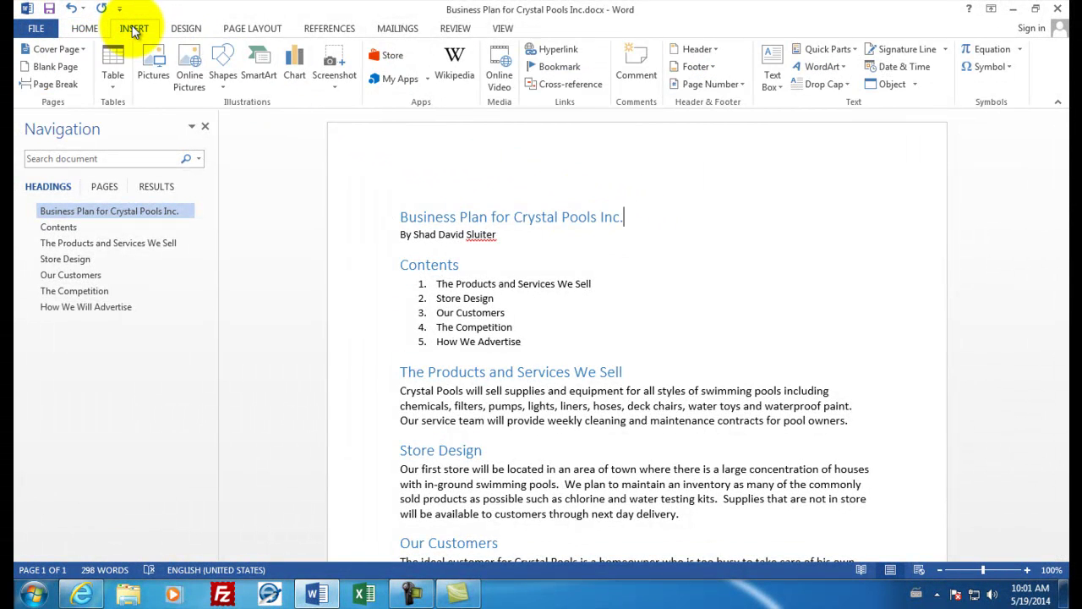
{"action": "left_click", "coordinate": [153, 68]}
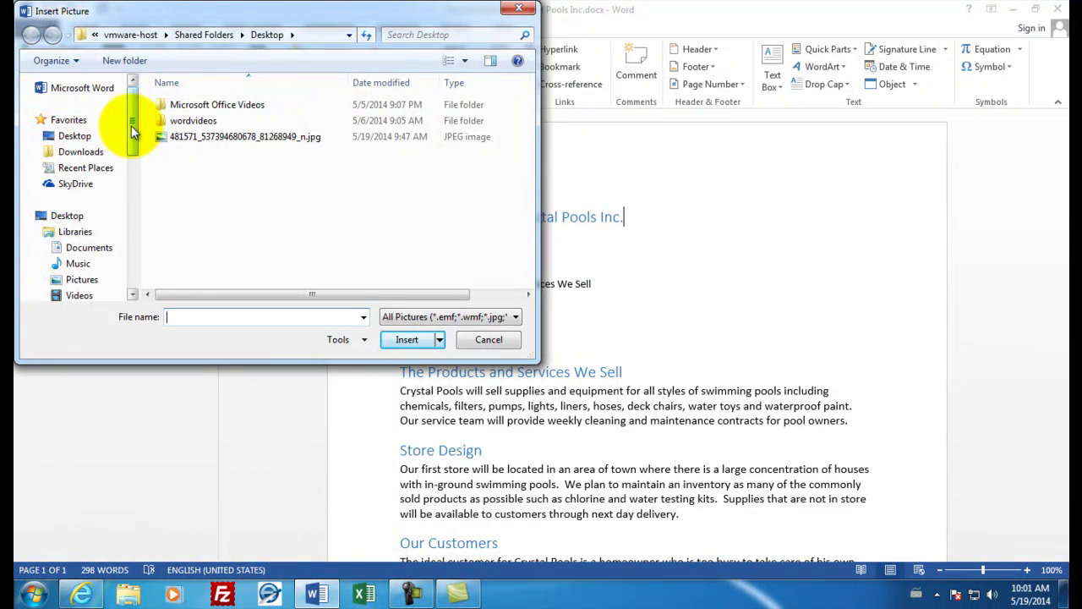
{"action": "left_click", "coordinate": [68, 135]}
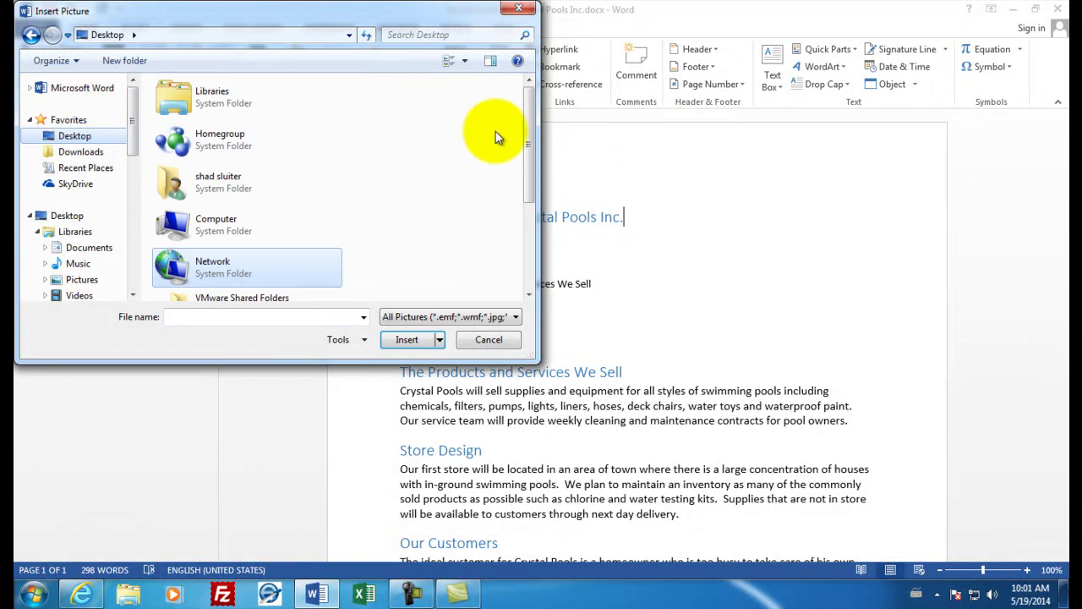
{"action": "left_click_drag", "start_coordinate": [526, 116], "coordinate": [517, 213]}
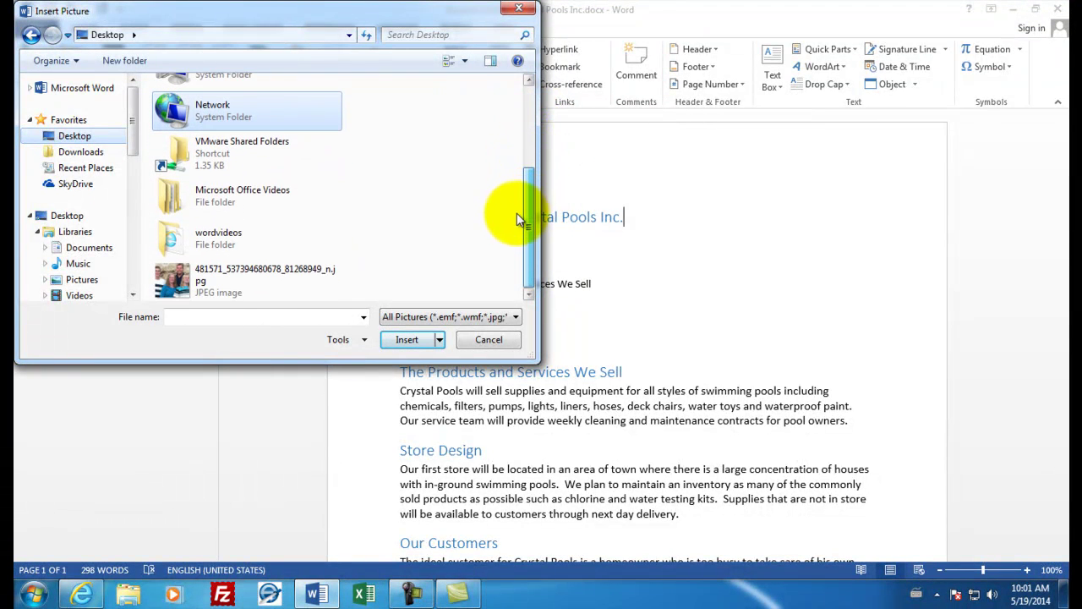
{"action": "left_click", "coordinate": [169, 278]}
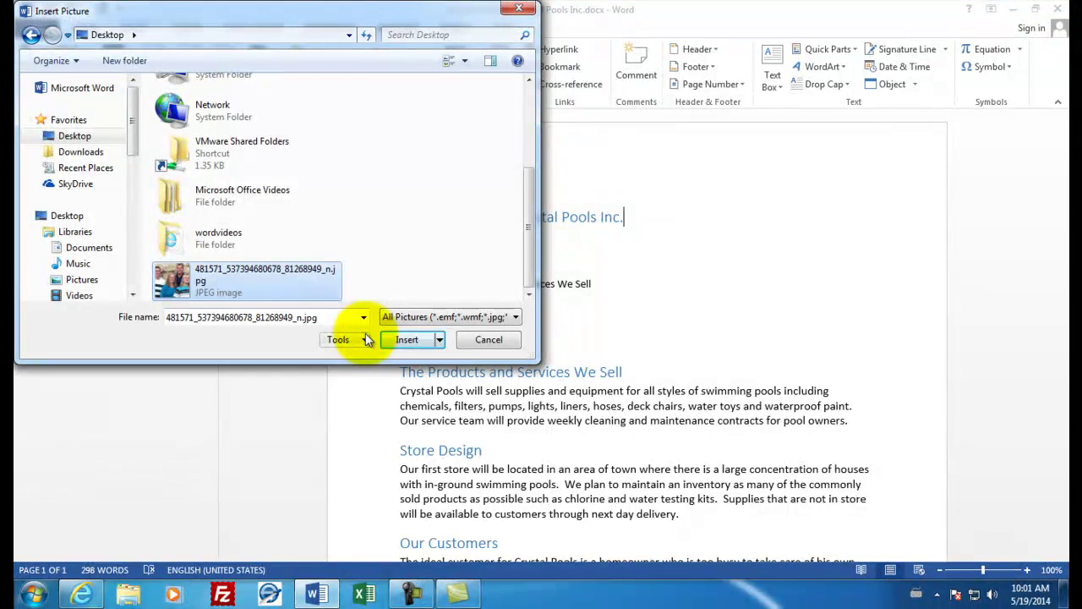
{"action": "left_click", "coordinate": [408, 339]}
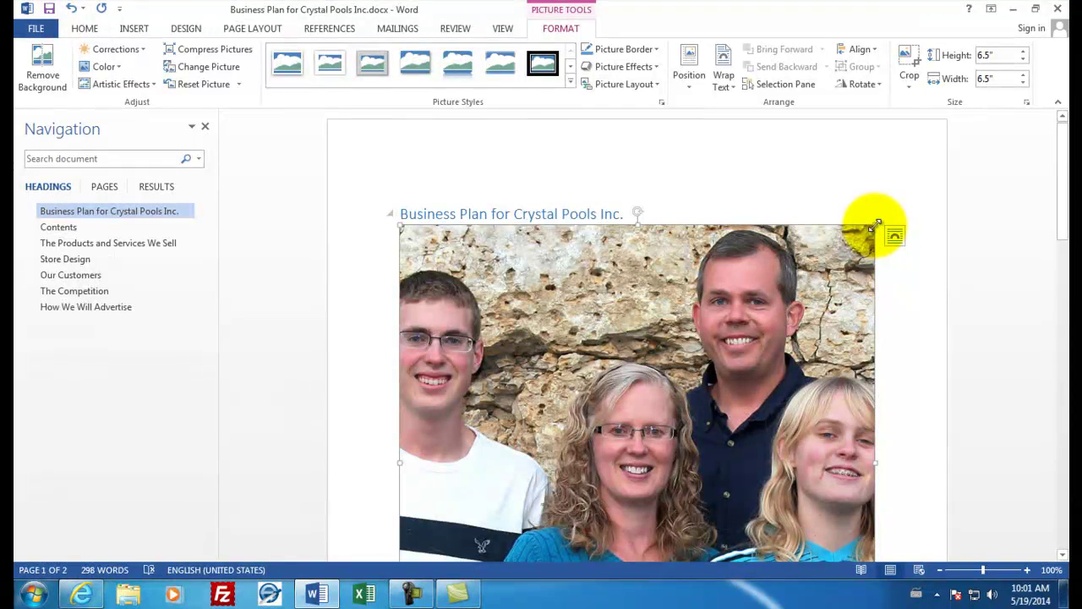
- Resize the photo to about 2.06" square, set Square wrapping, and place it beside the title
{"action": "left_click_drag", "start_coordinate": [876, 225], "coordinate": [671, 398]}
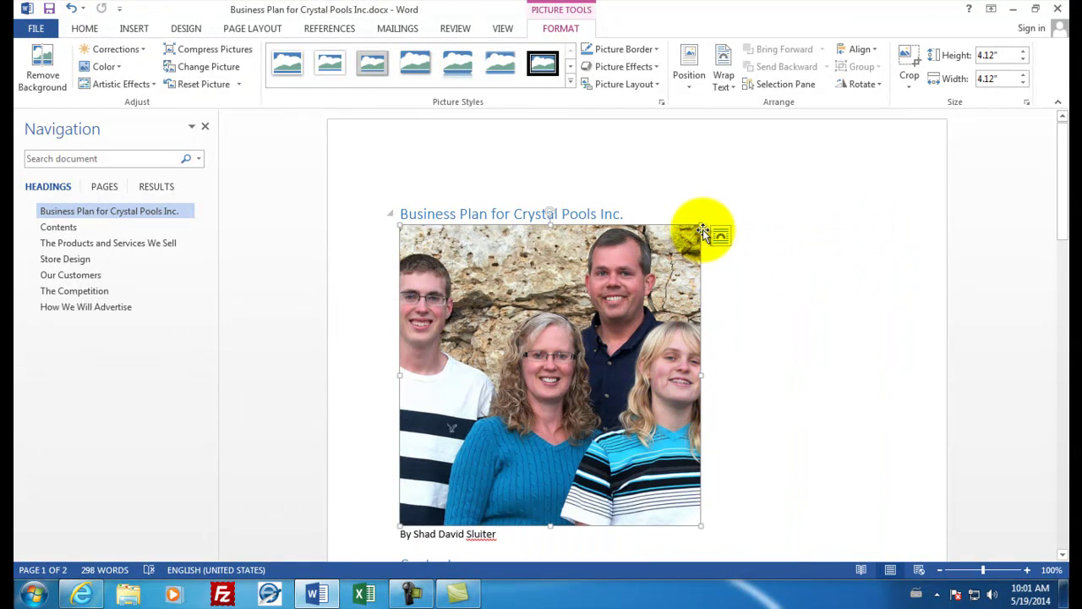
{"action": "left_click_drag", "start_coordinate": [704, 221], "coordinate": [502, 408]}
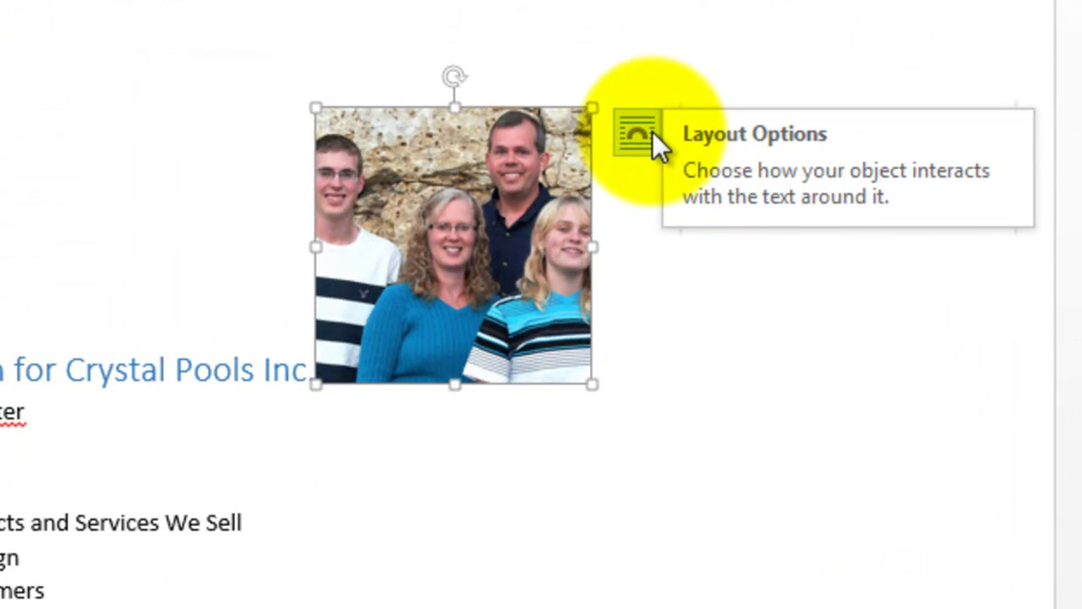
{"action": "left_click", "coordinate": [652, 131]}
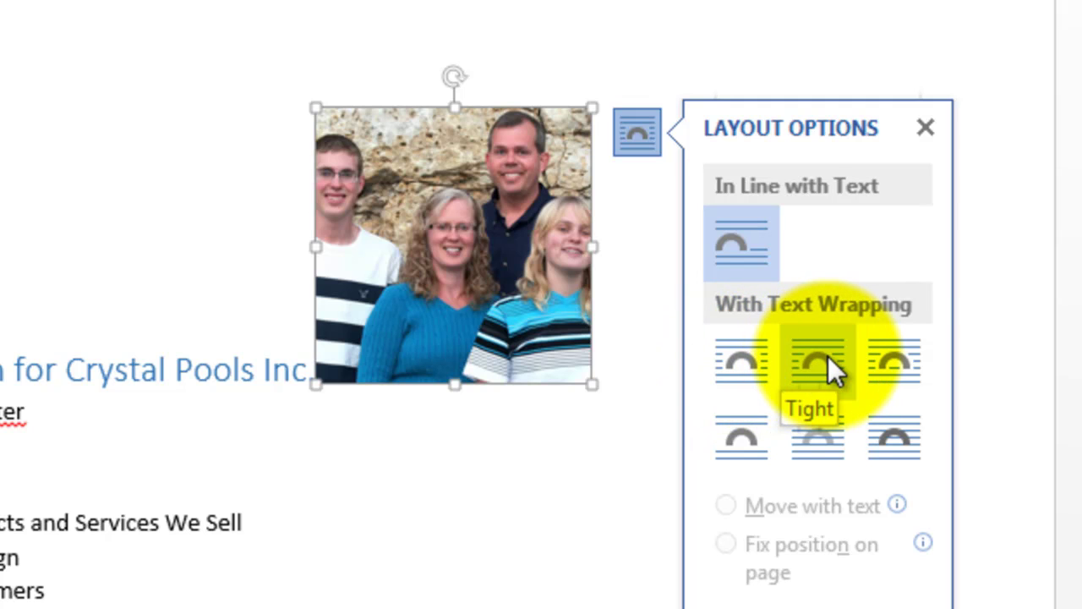
{"action": "left_click", "coordinate": [751, 356]}
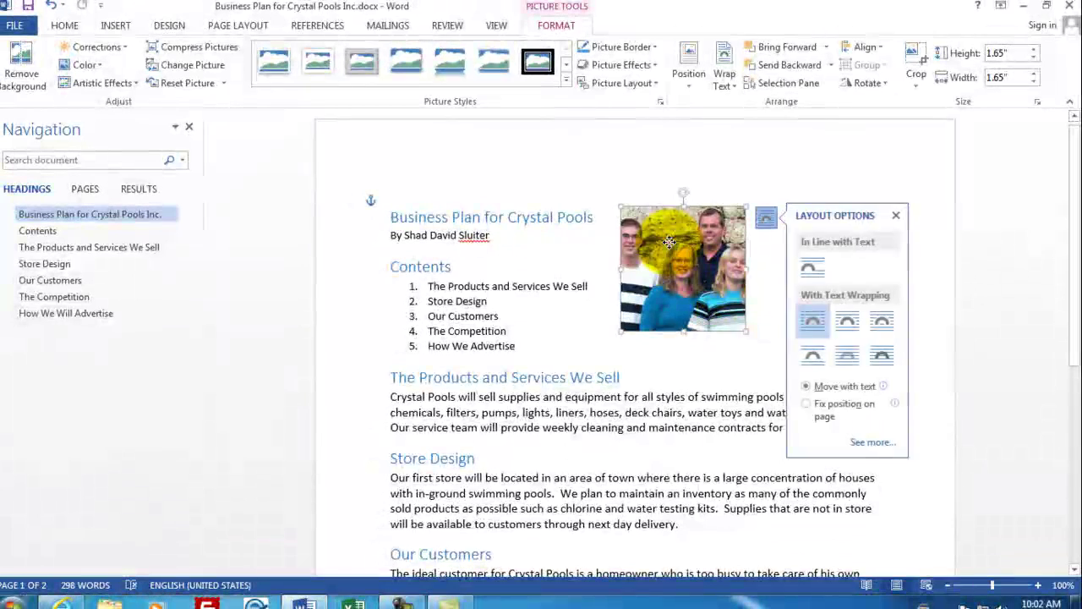
{"action": "left_click_drag", "start_coordinate": [669, 242], "coordinate": [781, 211]}
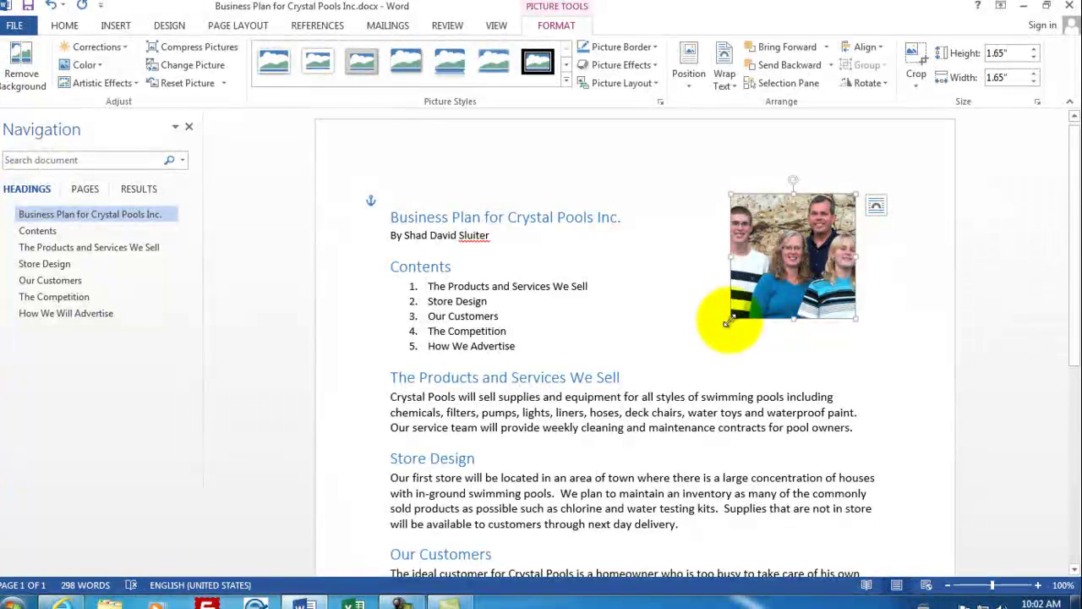
{"action": "left_click_drag", "start_coordinate": [729, 318], "coordinate": [700, 347]}
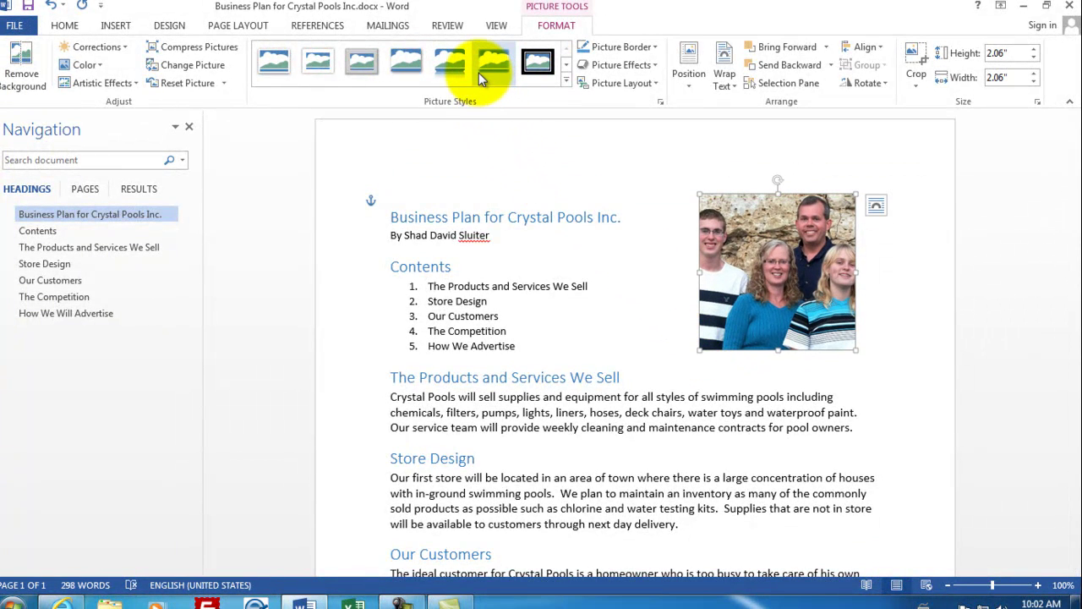
- Apply the Simple Frame, White picture style to the family photo, then deselect it
{"action": "left_click", "coordinate": [537, 62]}
{"action": "left_click", "coordinate": [565, 81]}
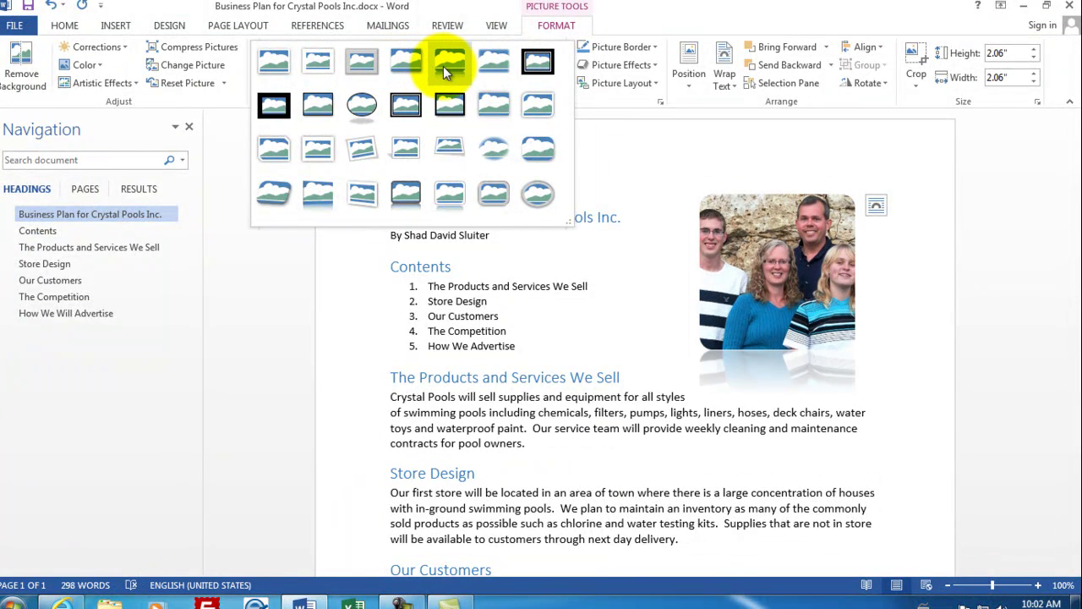
{"action": "left_click", "coordinate": [285, 62]}
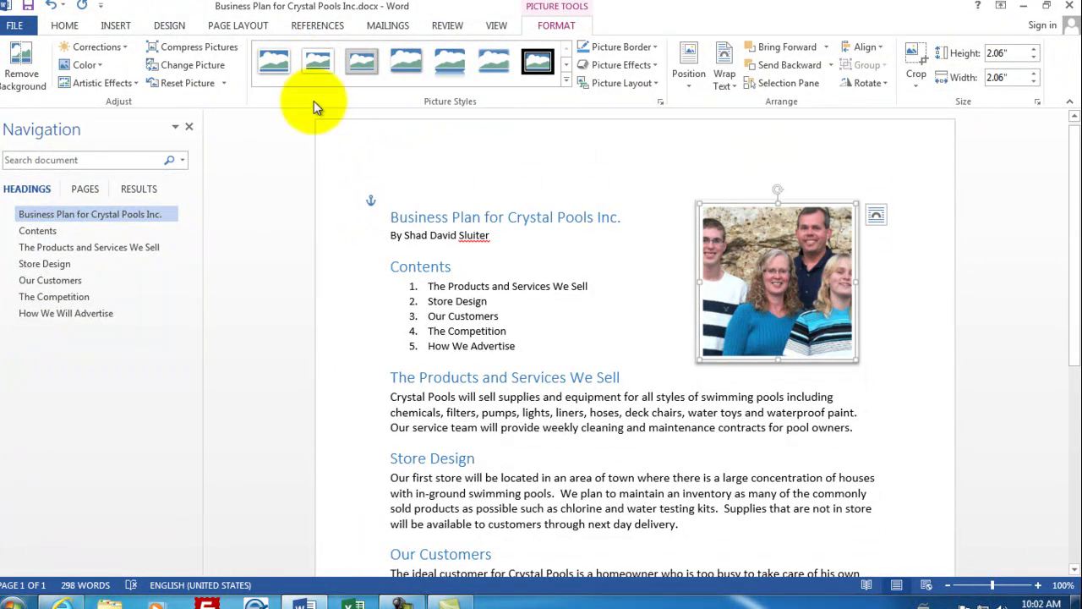
{"action": "left_click", "coordinate": [649, 274]}
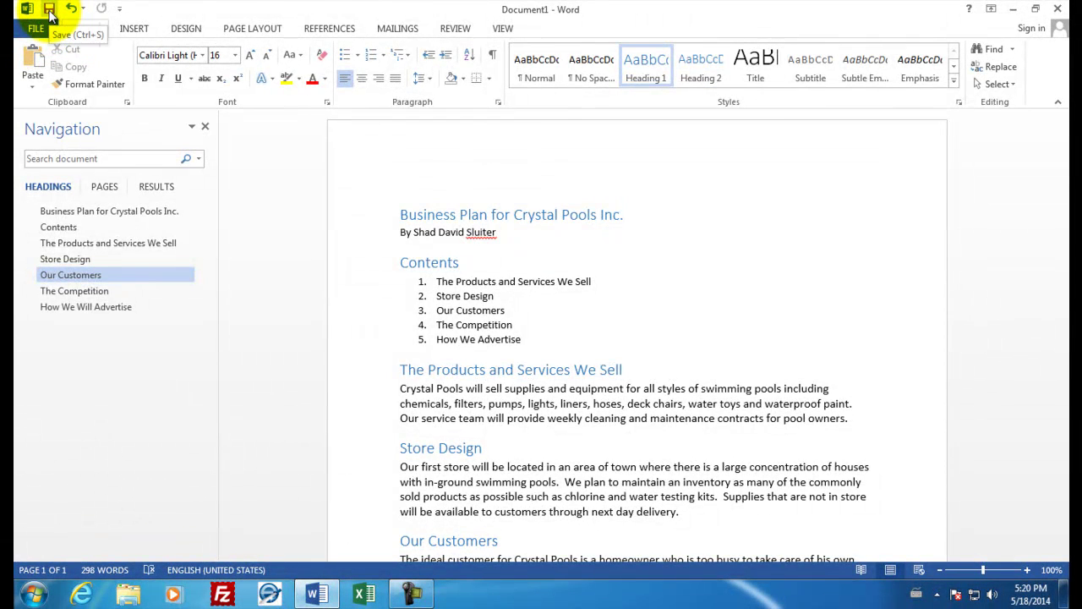
- Save the document to the Desktop as 'Business Plan for Crystal Pools Inc.docx'
{"action": "left_click", "coordinate": [39, 30]}
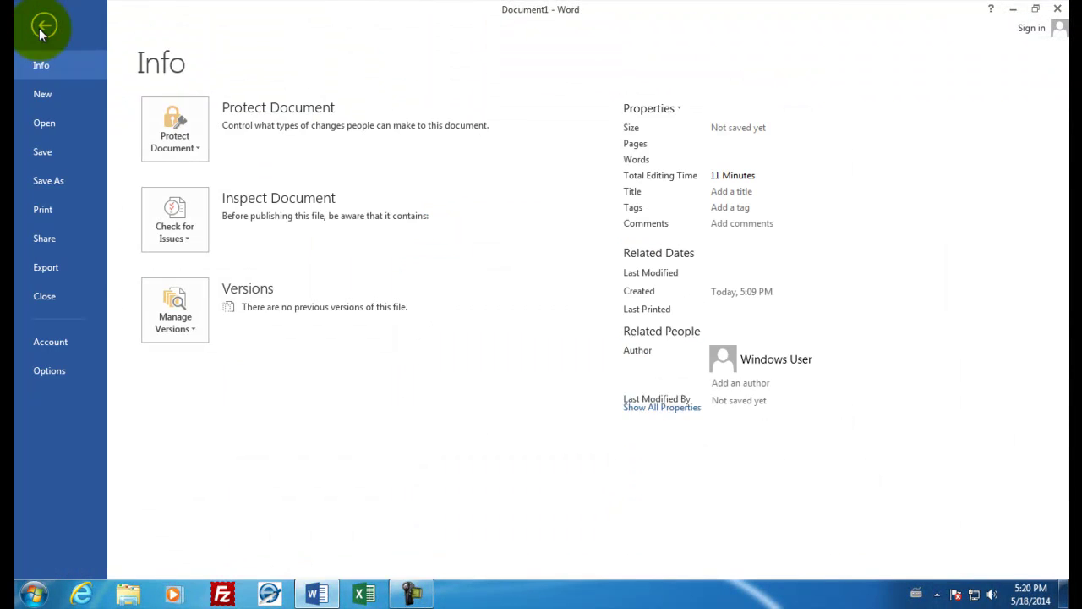
{"action": "left_click", "coordinate": [53, 151]}
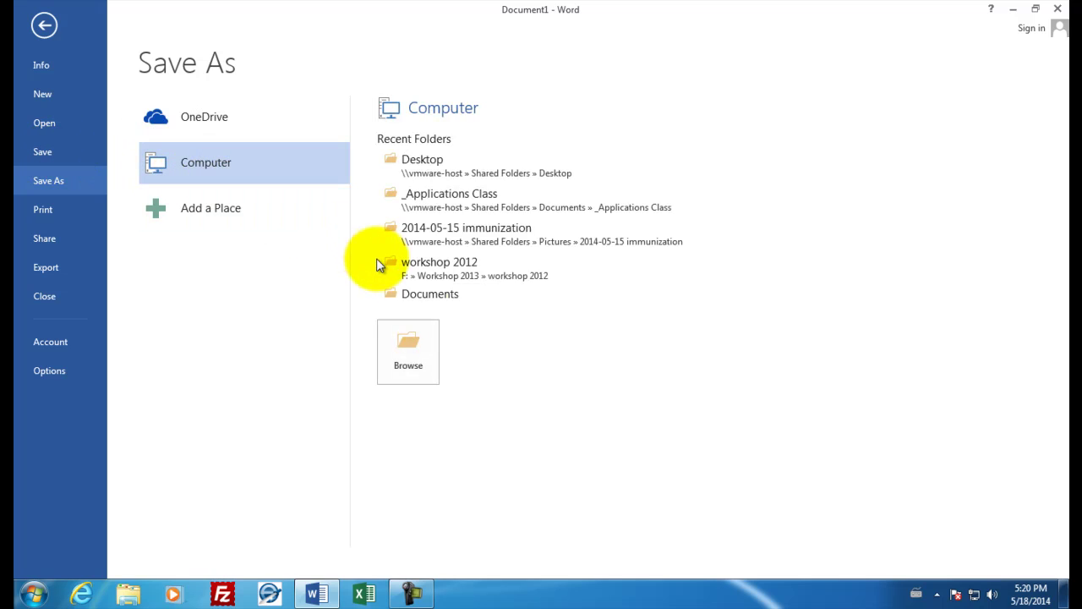
{"action": "left_click", "coordinate": [418, 358]}
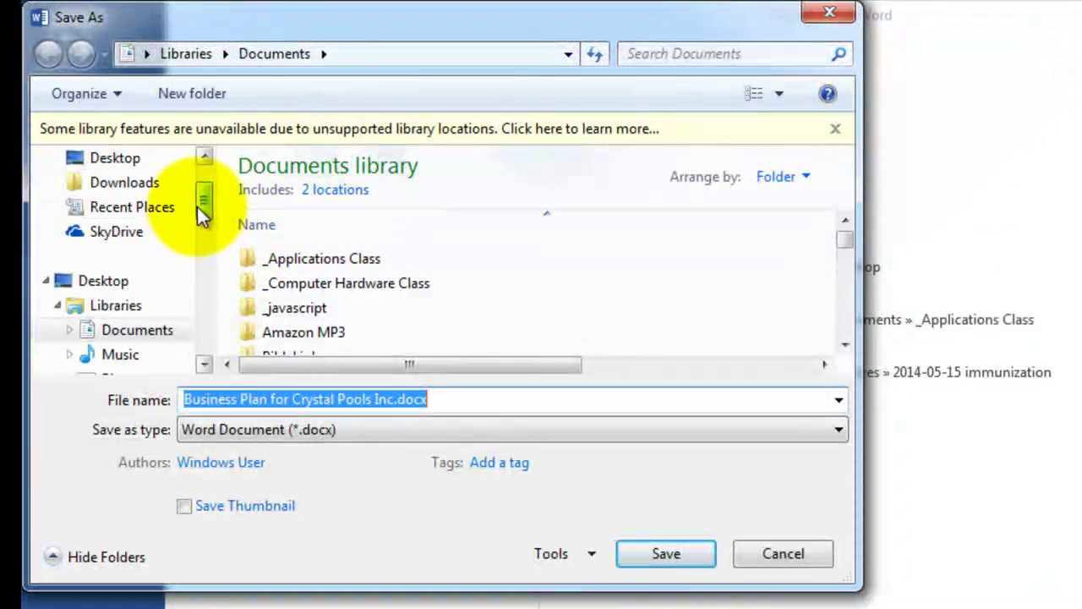
{"action": "left_click_drag", "start_coordinate": [201, 205], "coordinate": [205, 266]}
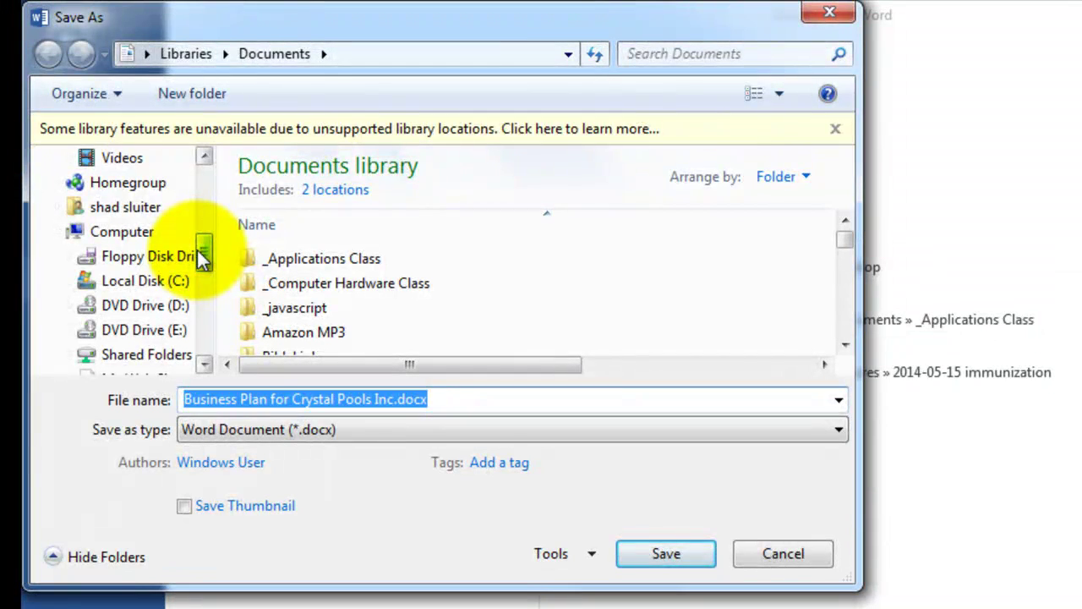
{"action": "left_click_drag", "start_coordinate": [203, 250], "coordinate": [202, 178]}
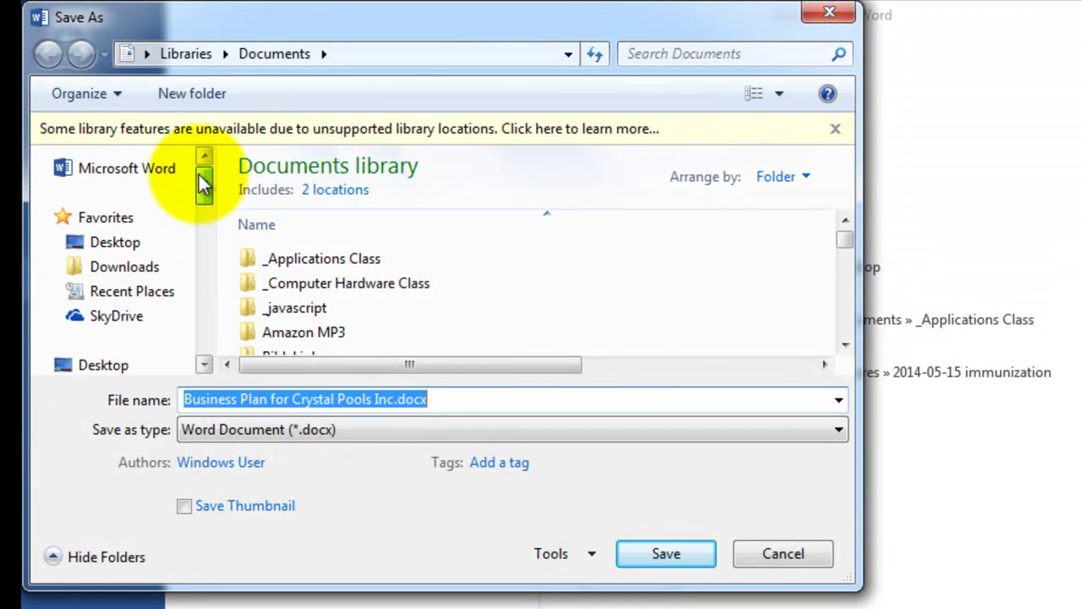
{"action": "left_click", "coordinate": [129, 244]}
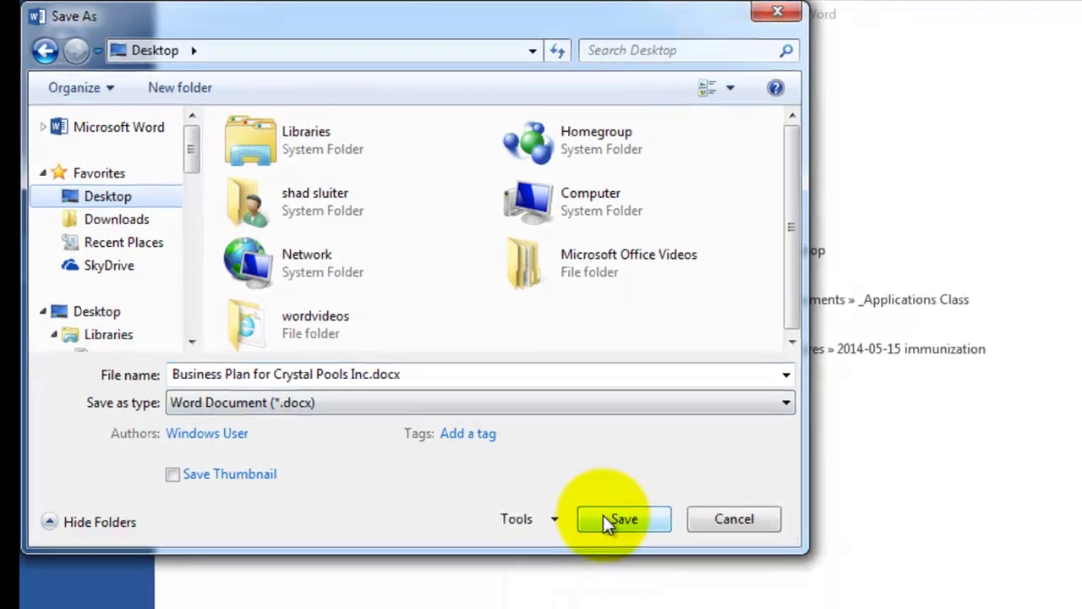
{"action": "left_click", "coordinate": [666, 553]}
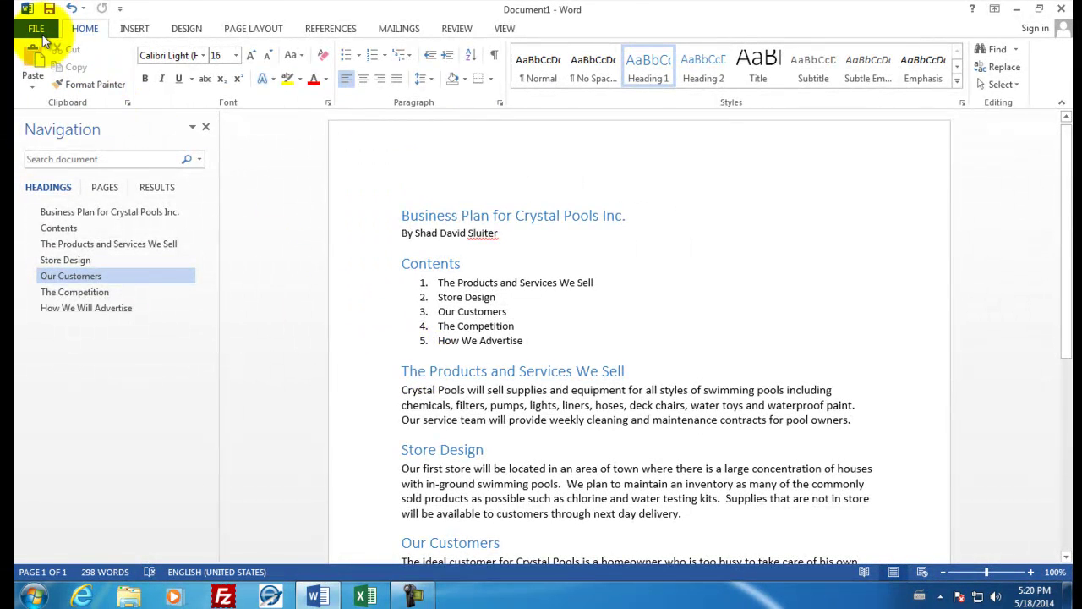
- Show the one-page print preview of the saved business plan
{"action": "left_click", "coordinate": [43, 38]}
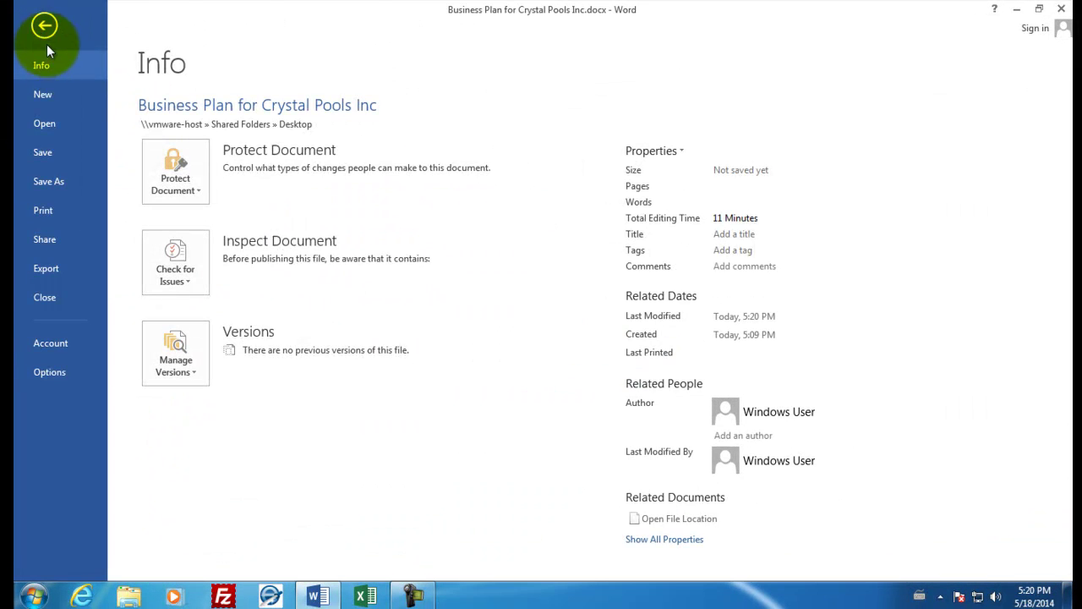
{"action": "left_click", "coordinate": [47, 210]}
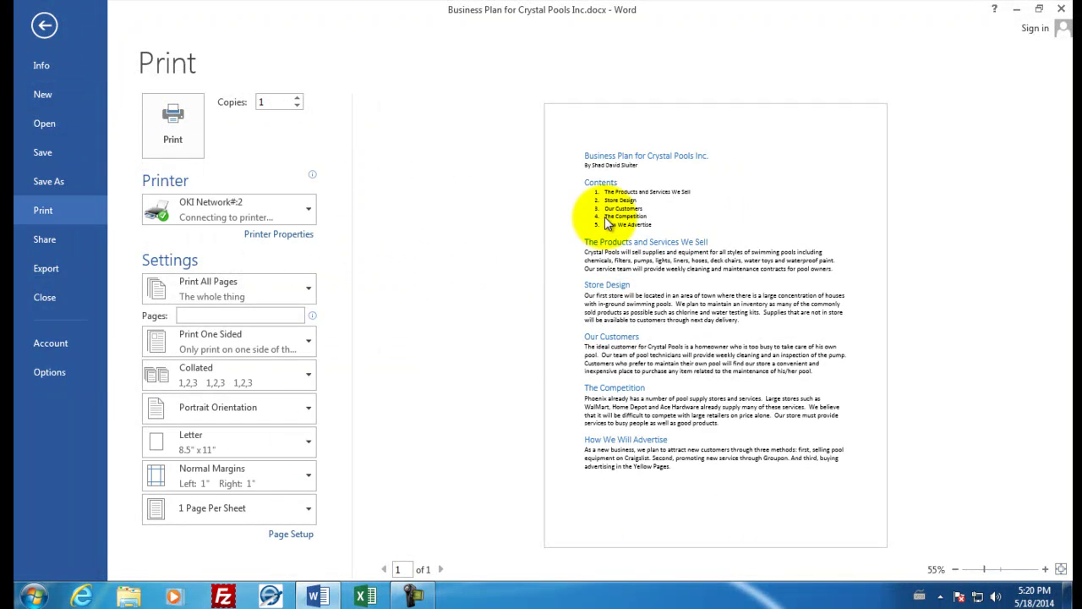